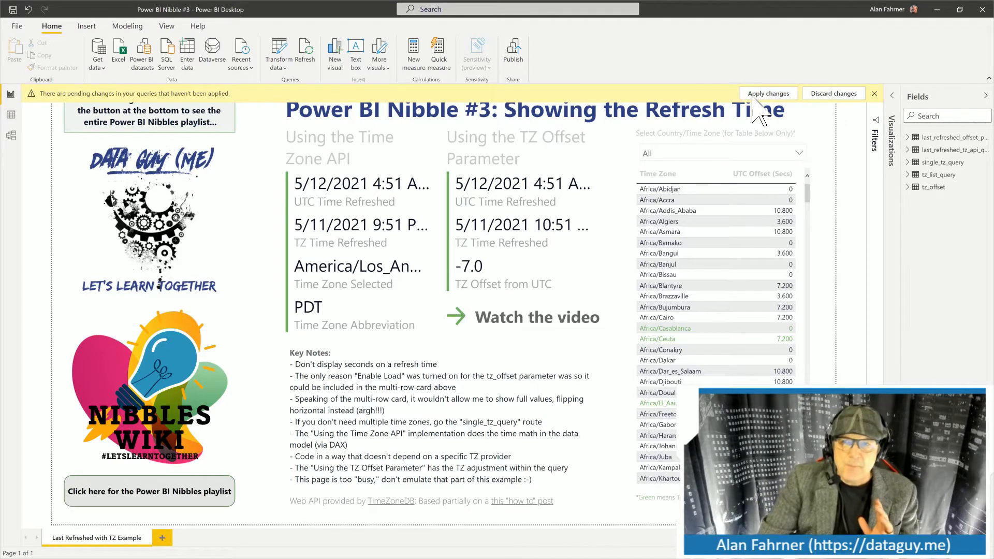
# Apply the pending query changes to the report and open the Power Query Editor
pyautogui.click(769, 94)
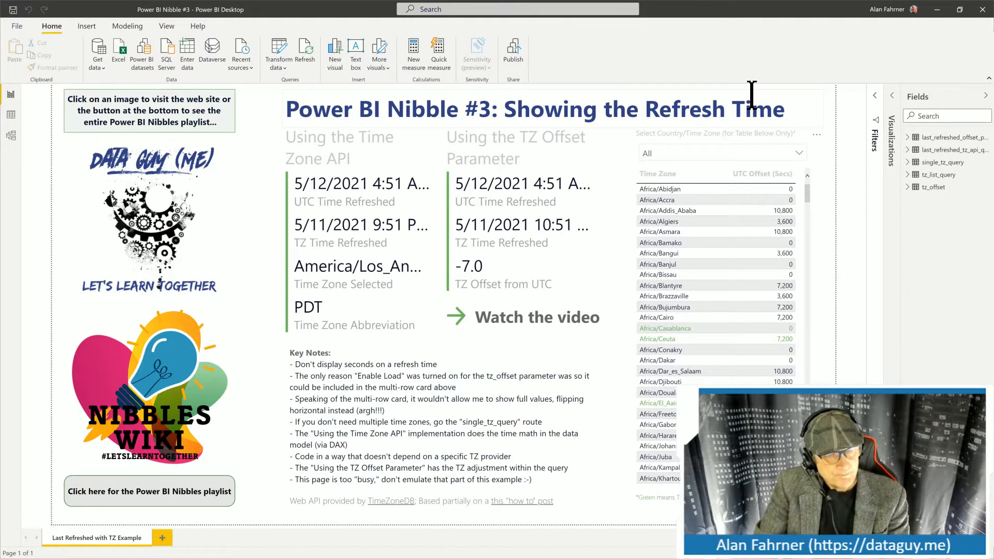
pyautogui.click(285, 45)
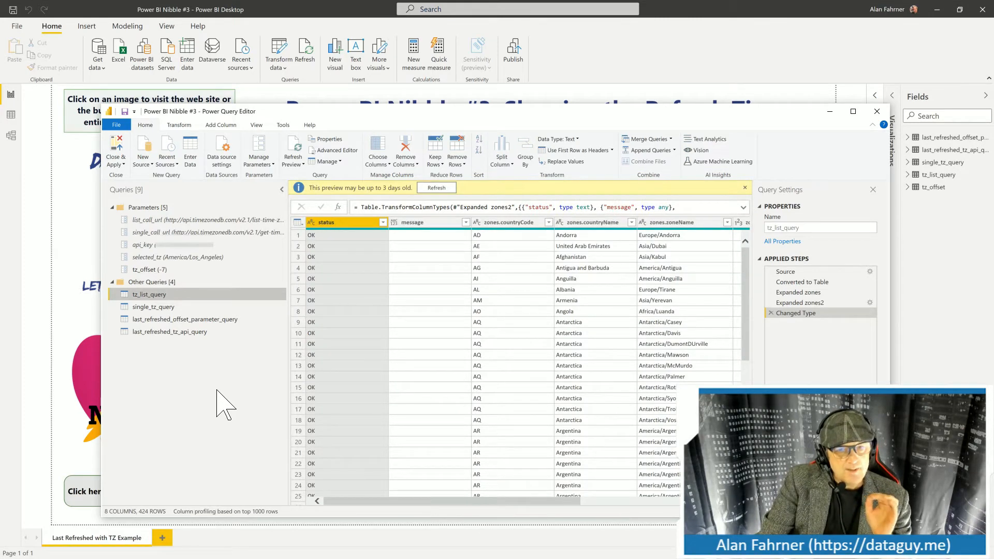
# Open the code of last_refreshed_offset_parameter_query in the Advanced Editor and indent its Source line
pyautogui.click(200, 321)
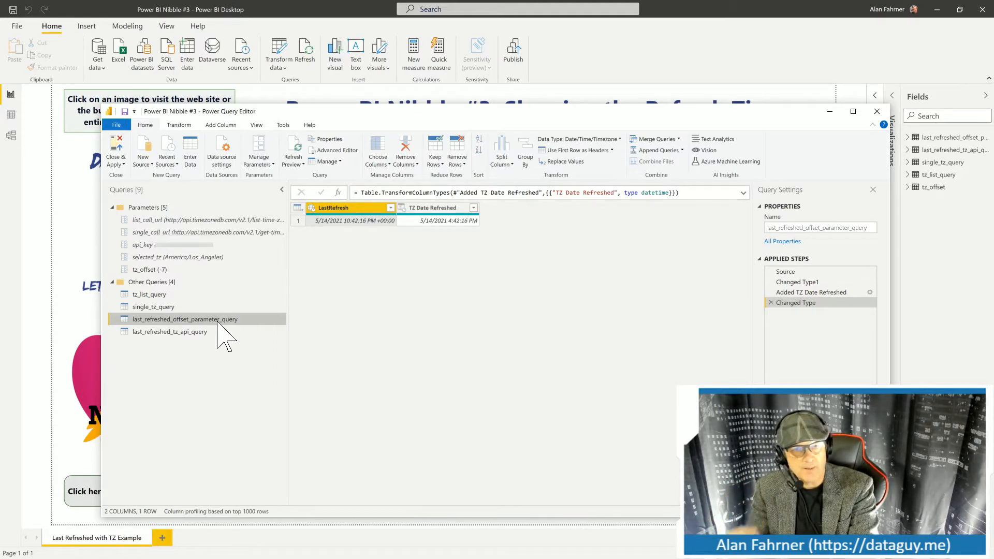
pyautogui.click(337, 151)
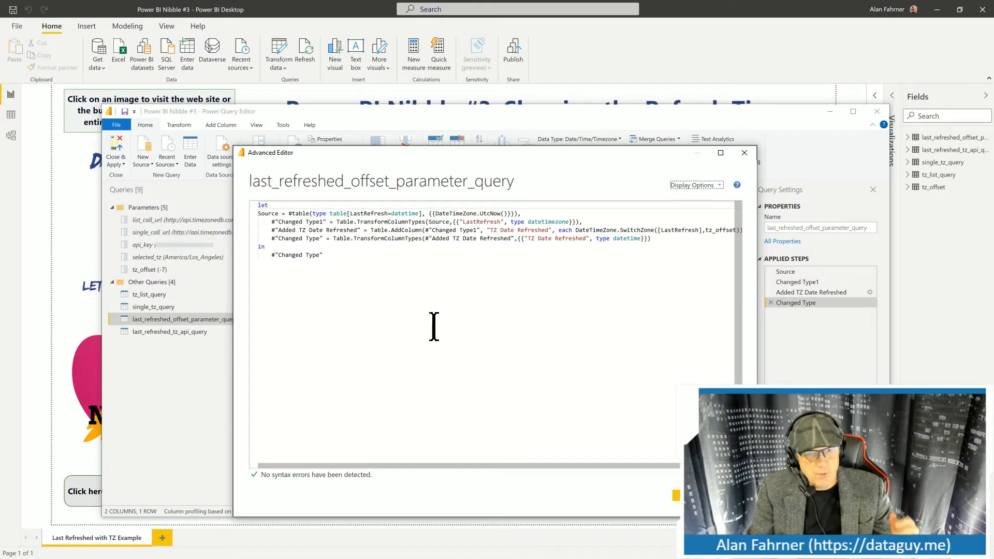
pyautogui.click(260, 214)
pyautogui.press('Tab')
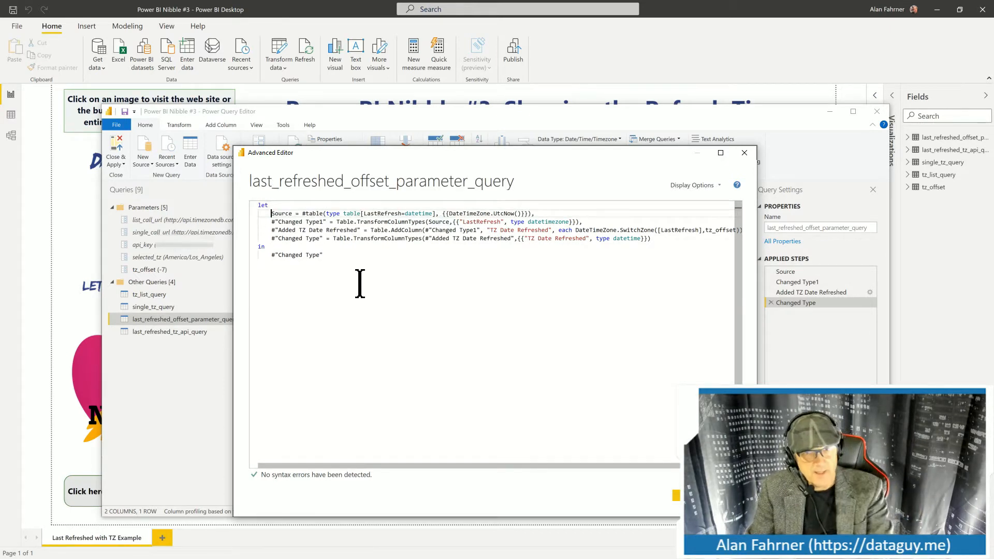
# Highlight the Source line and its DateTimeZone.UtcNow() call, then save the edited query code
pyautogui.click(557, 213)
pyautogui.moveTo(539, 214); pyautogui.dragTo(259, 214)
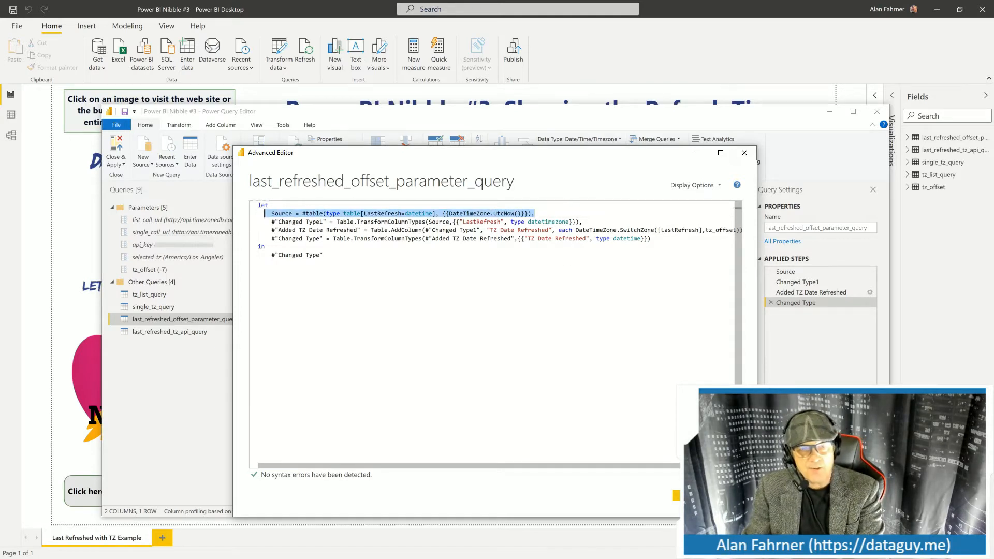
pyautogui.click(483, 214)
pyautogui.moveTo(449, 213); pyautogui.dragTo(523, 214)
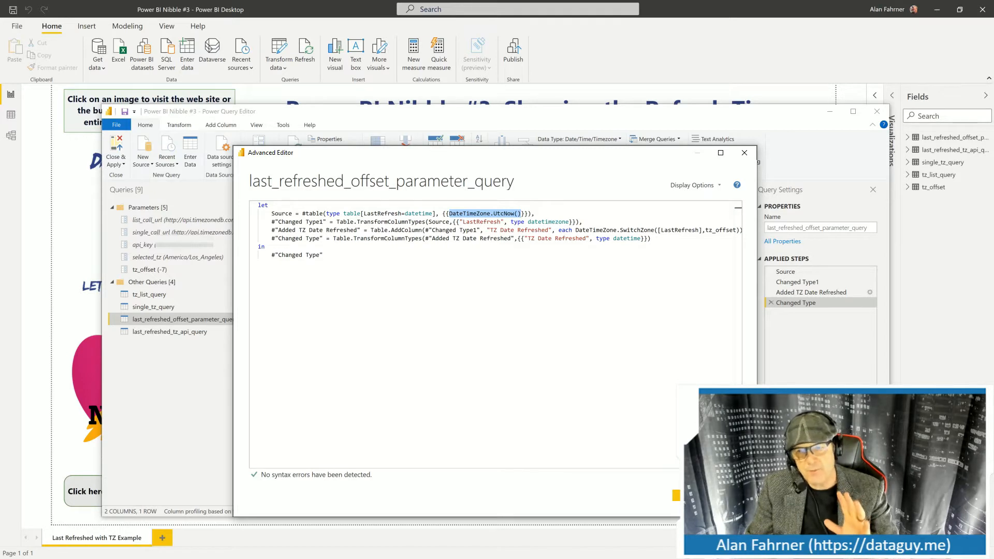
pyautogui.click(726, 496)
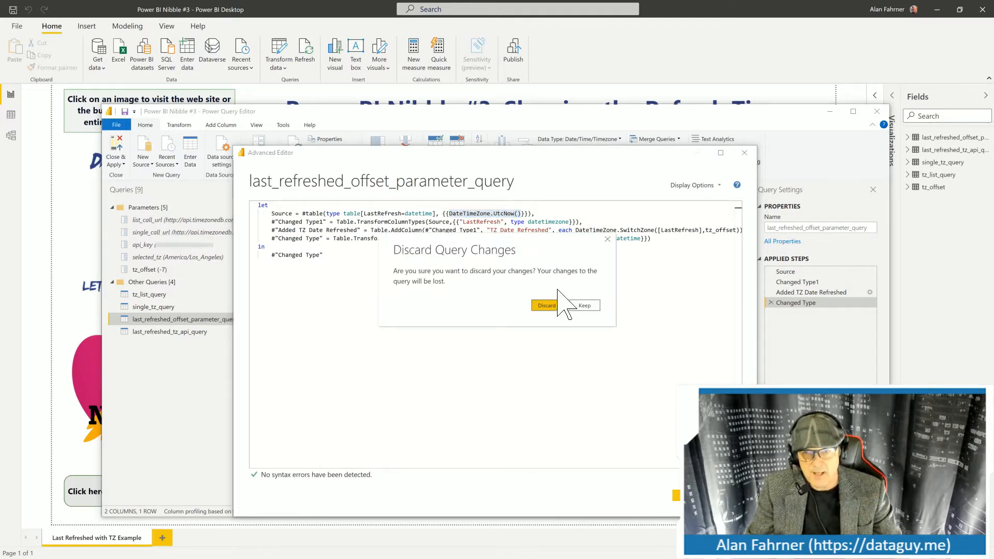
pyautogui.click(587, 305)
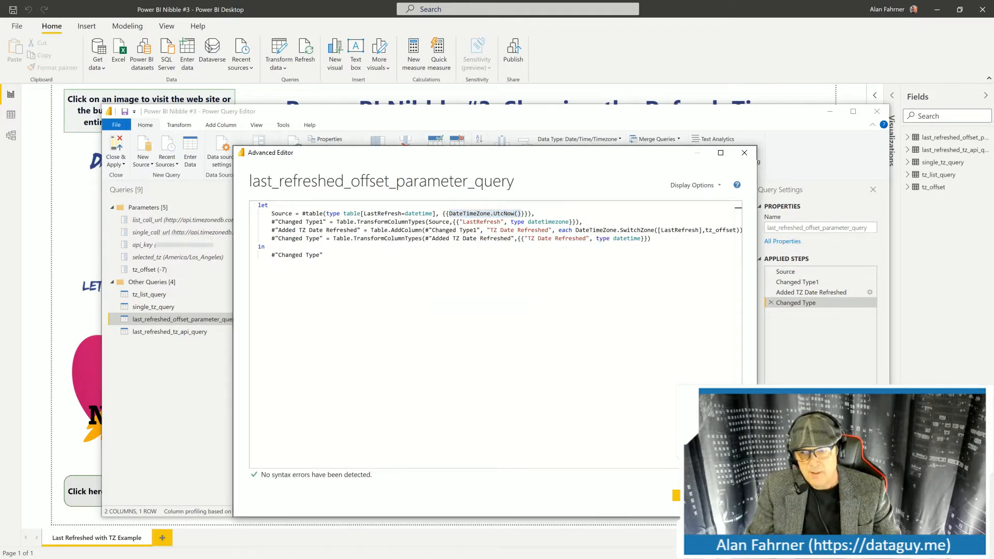
pyautogui.click(690, 496)
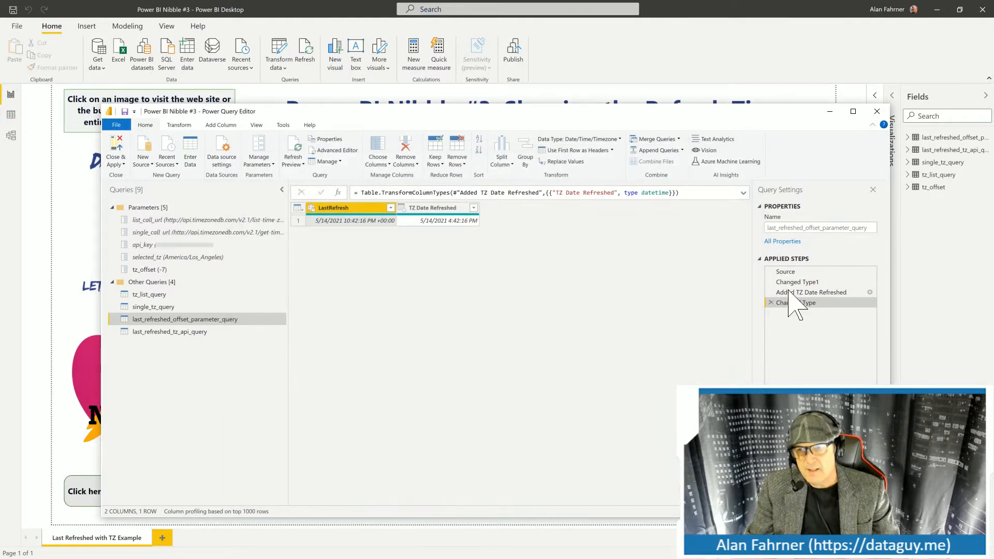
# Review the Changed Type1, Added TZ Date Refreshed and Changed Type applied steps of the offset parameter query
pyautogui.click(804, 282)
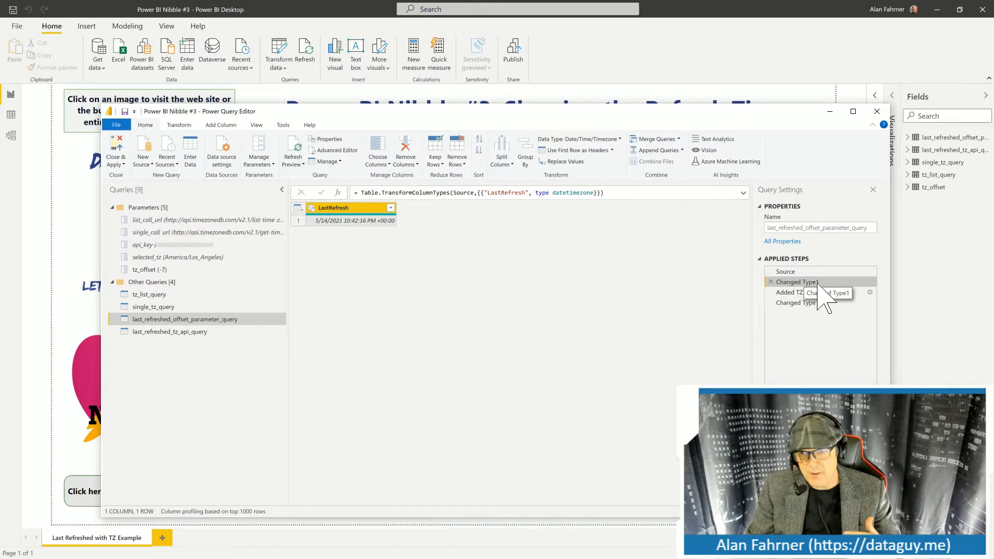
pyautogui.click(577, 193)
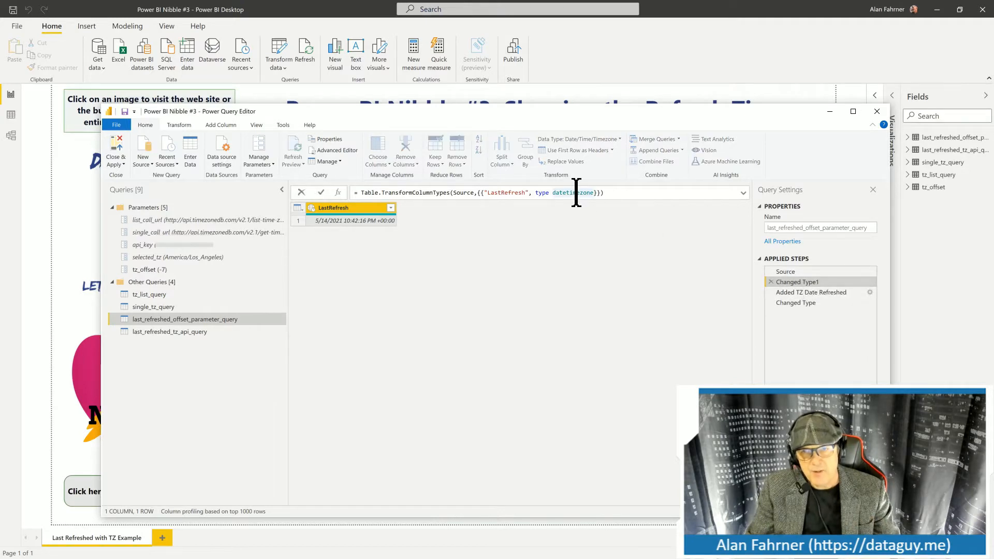
pyautogui.click(820, 295)
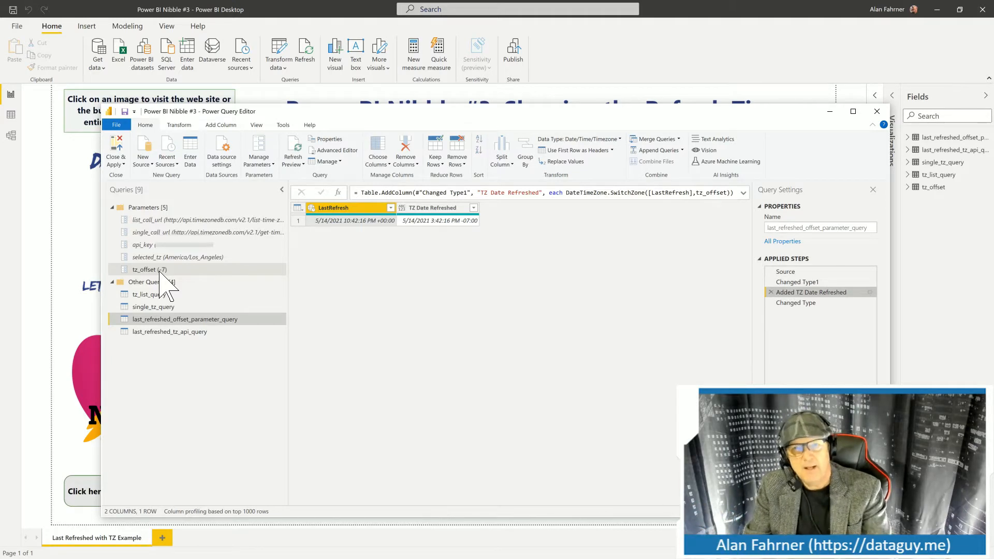
pyautogui.click(821, 305)
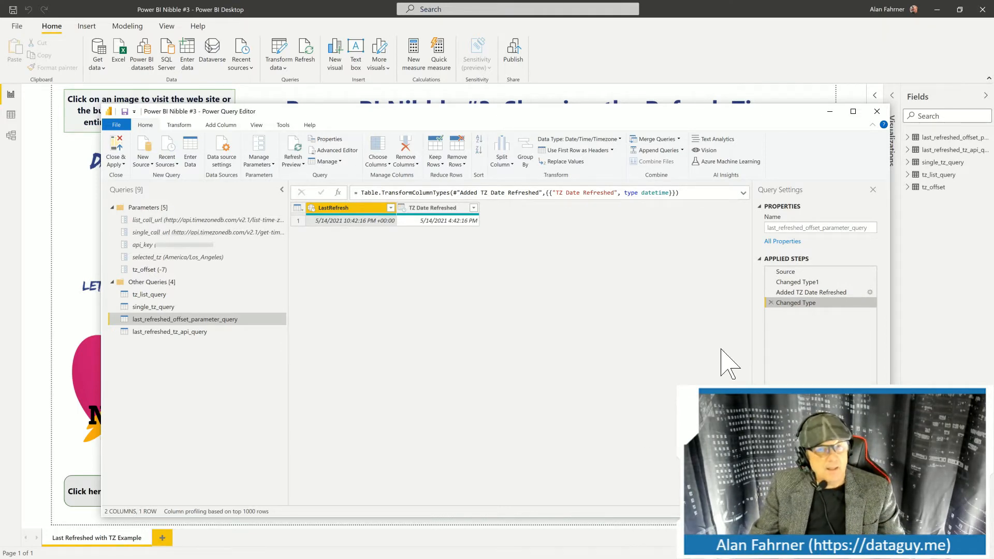
# Check the Enable load option of the tz_offset parameter and compare it with the offset card on the report
pyautogui.rightClick(141, 270)
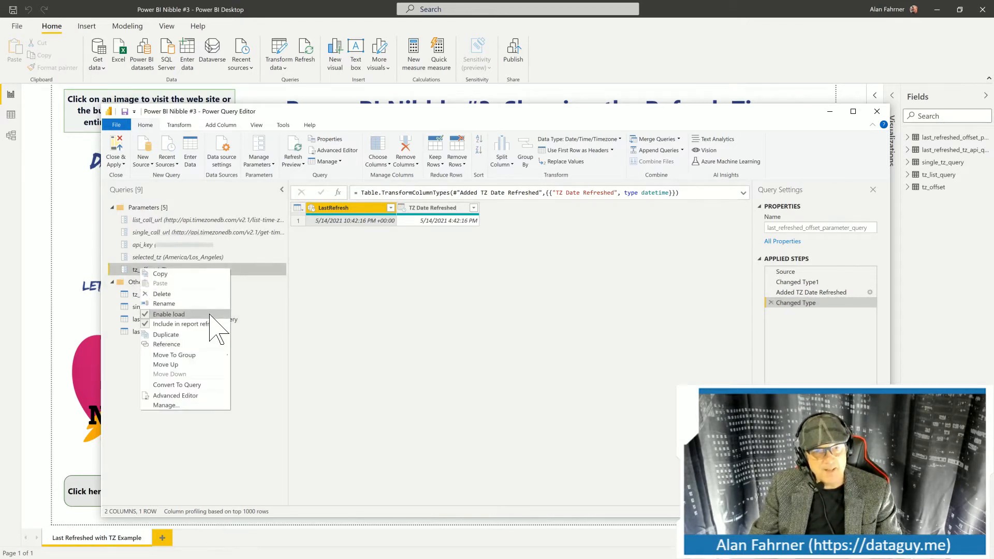
pyautogui.click(168, 457)
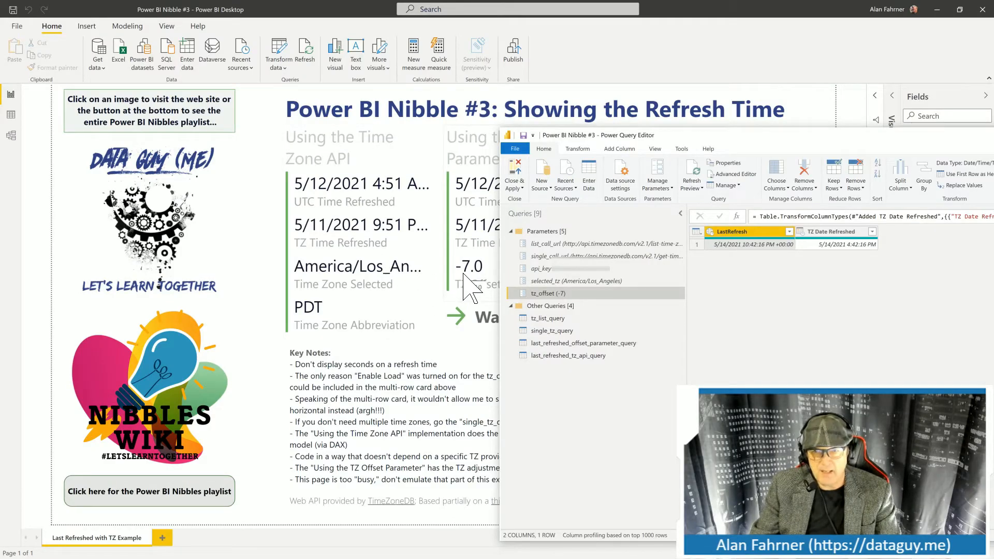
pyautogui.rightClick(554, 293)
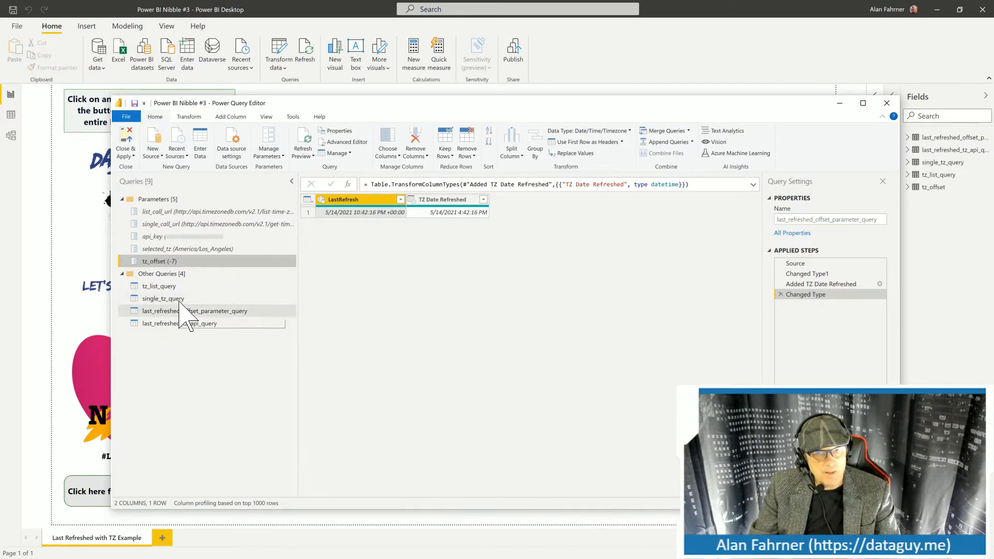
# View the results of last_refreshed_offset_parameter_query, last_refreshed_tz_api_query and tz_list_query in turn
pyautogui.click(188, 315)
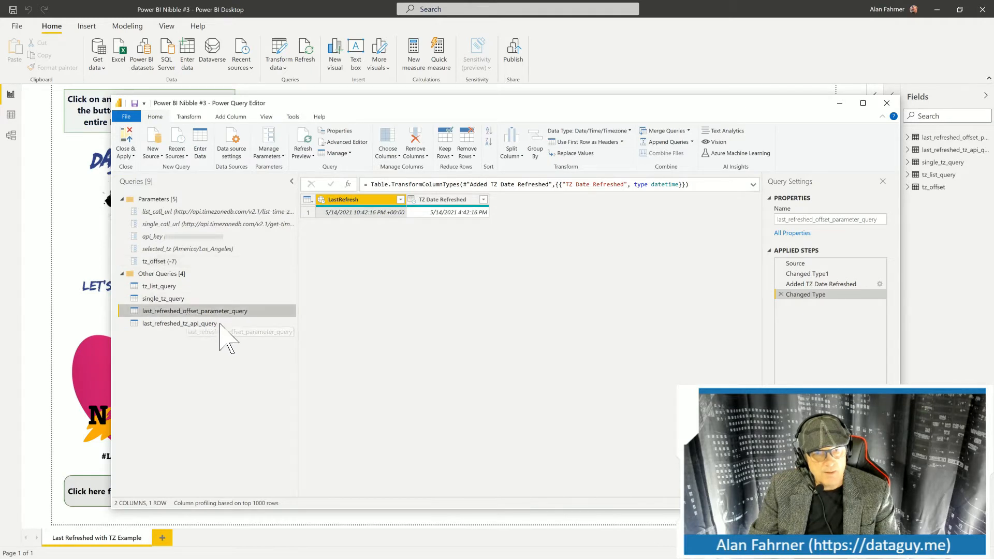
pyautogui.click(186, 324)
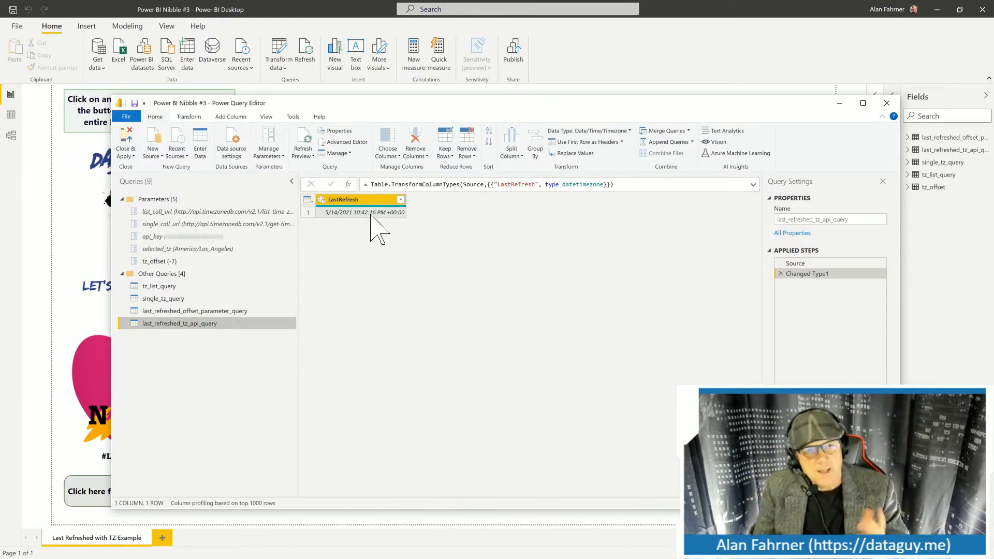
pyautogui.click(158, 287)
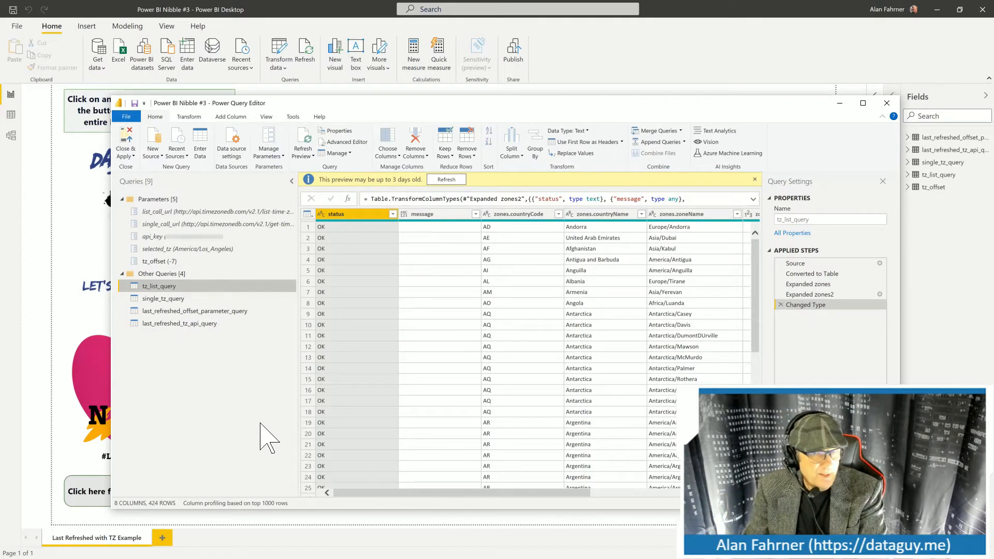
# Create a new blank query and open its code in the Advanced Editor
pyautogui.click(154, 155)
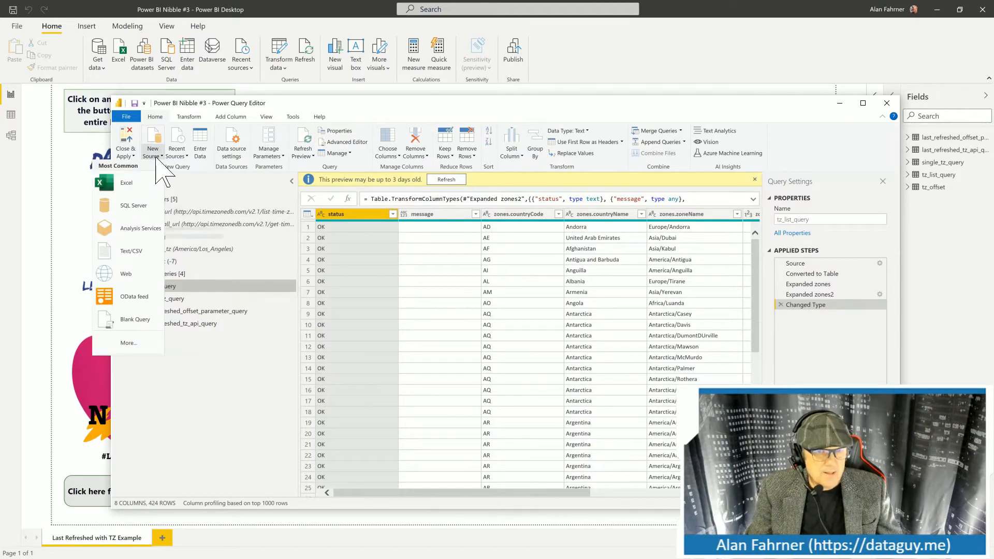
pyautogui.click(143, 322)
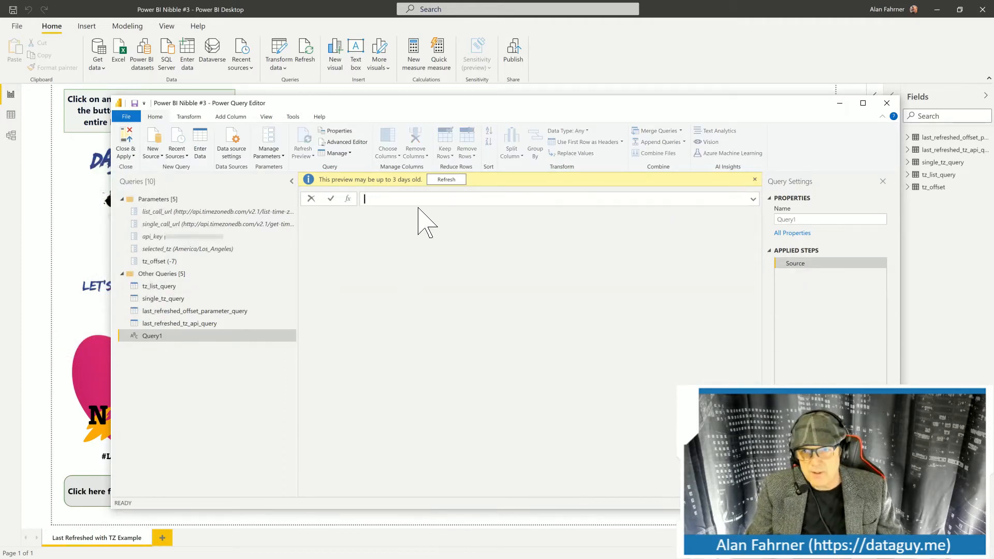
pyautogui.click(334, 142)
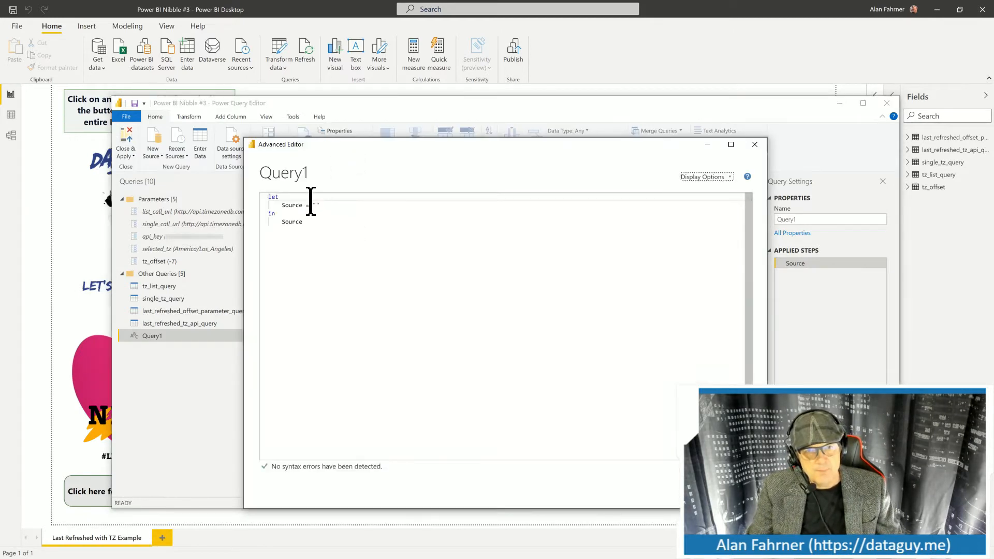
# Replace the empty Source value of the new query with DateTimeZone.UtcNow() and save the code
pyautogui.click(320, 206)
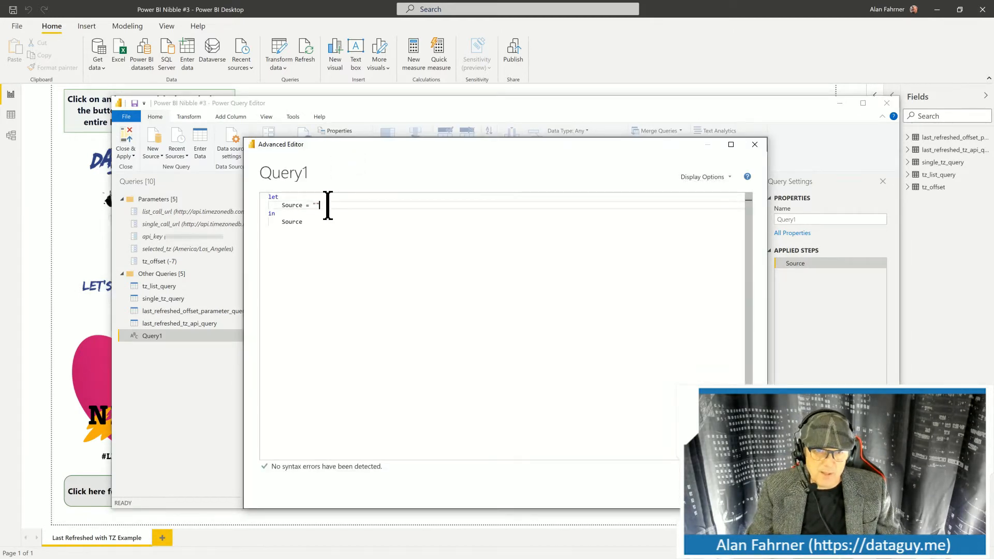
pyautogui.write('Da')
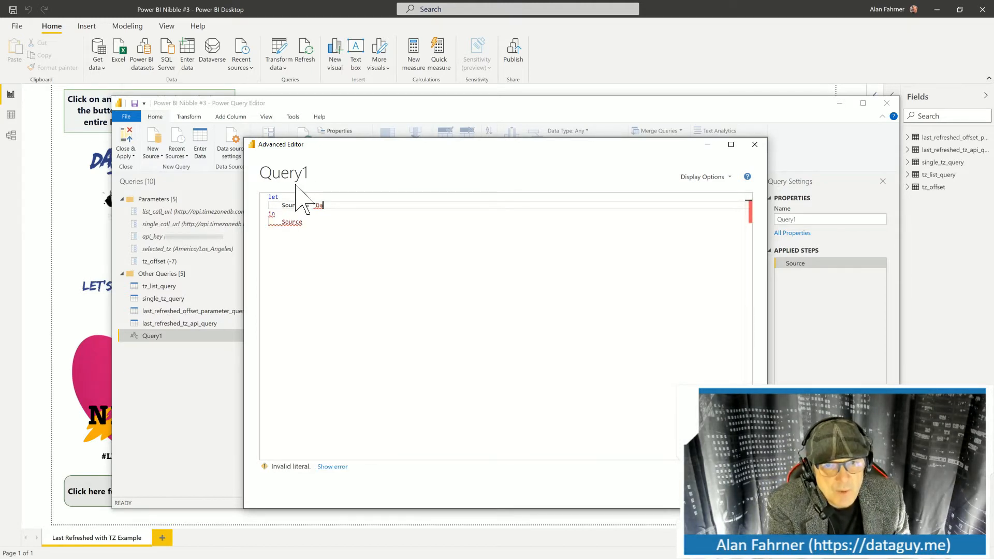
pyautogui.press('BackSpace')
pyautogui.press('BackSpace')
pyautogui.write('Date')
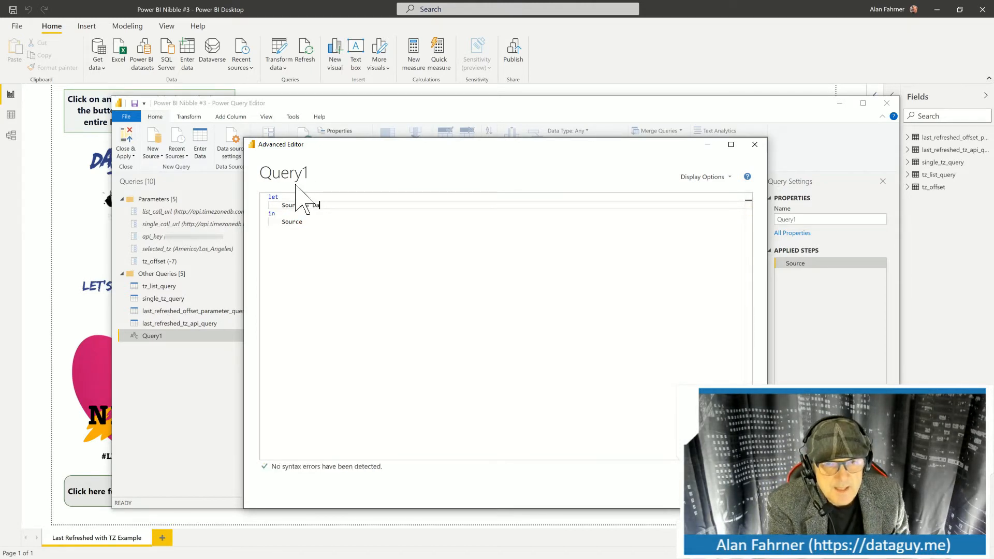
pyautogui.write('Ti')
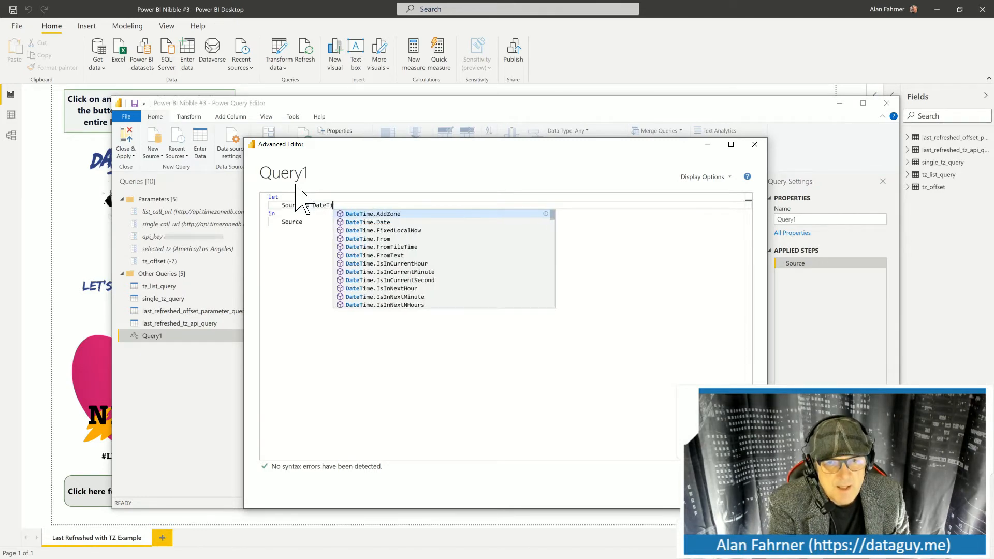
pyautogui.write('meZ')
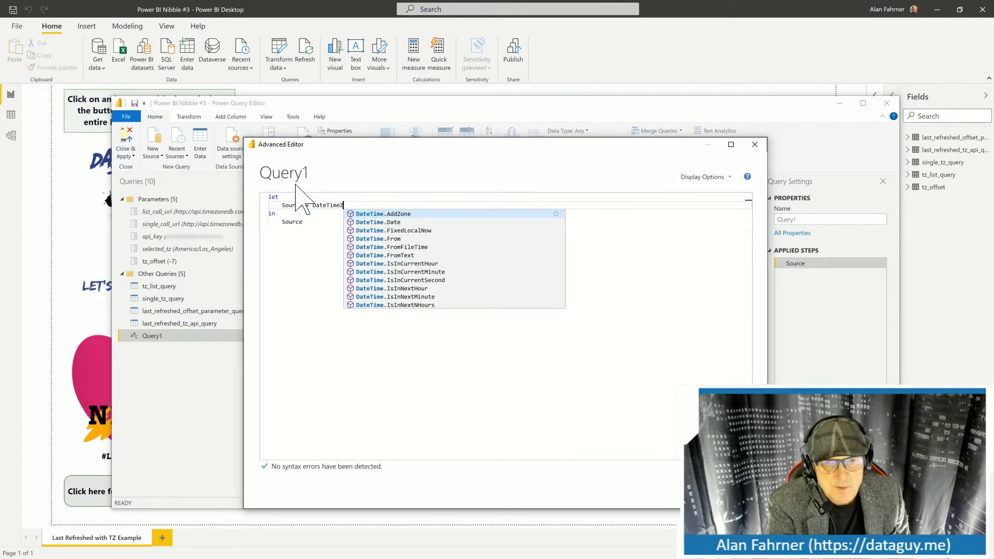
pyautogui.press('Down')
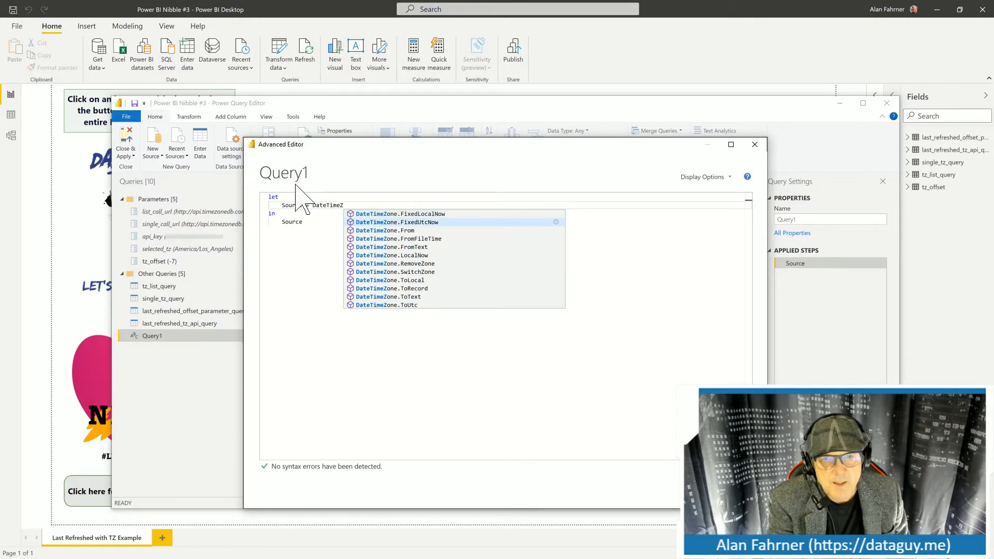
pyautogui.press('Down')
pyautogui.press('Up')
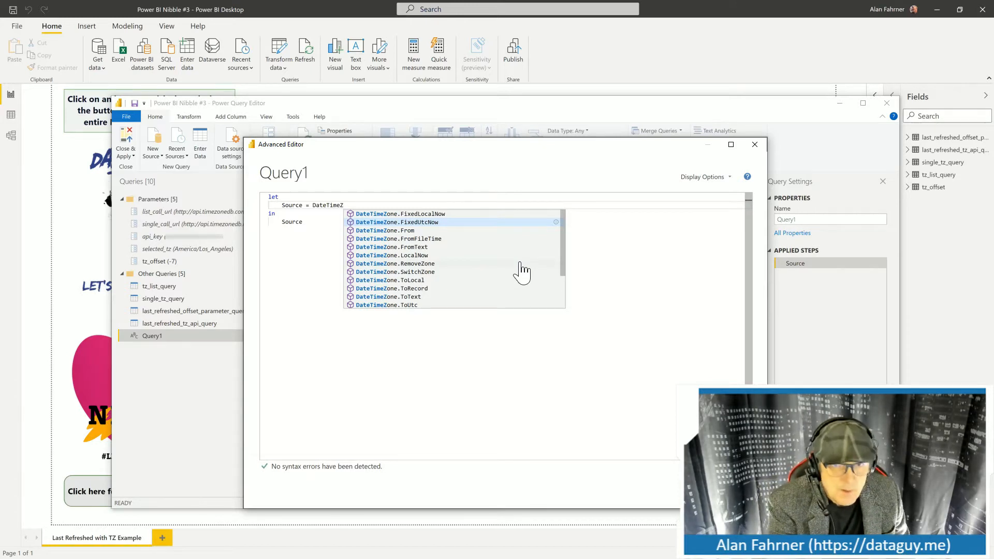
pyautogui.write('im')
pyautogui.press('BackSpace')
pyautogui.press('BackSpace')
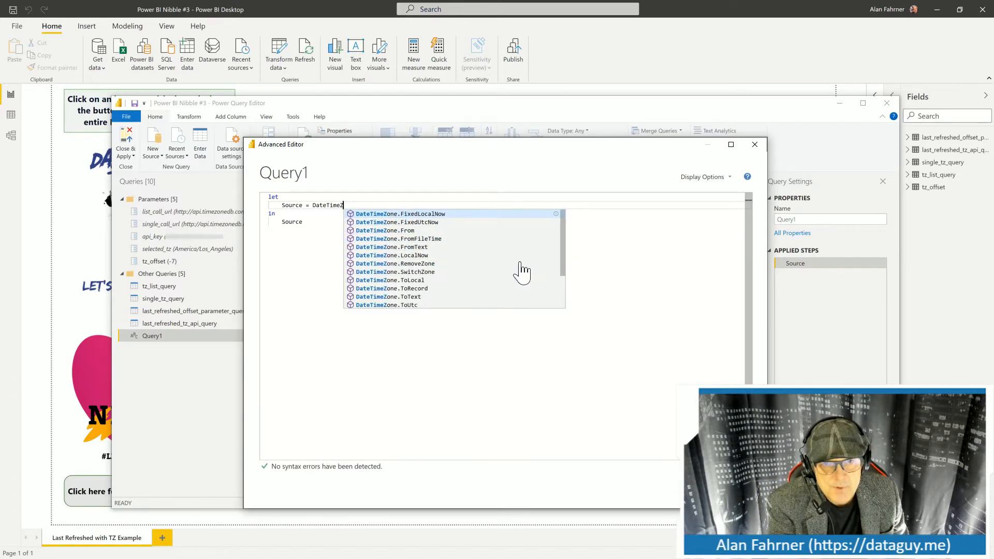
pyautogui.write('one.')
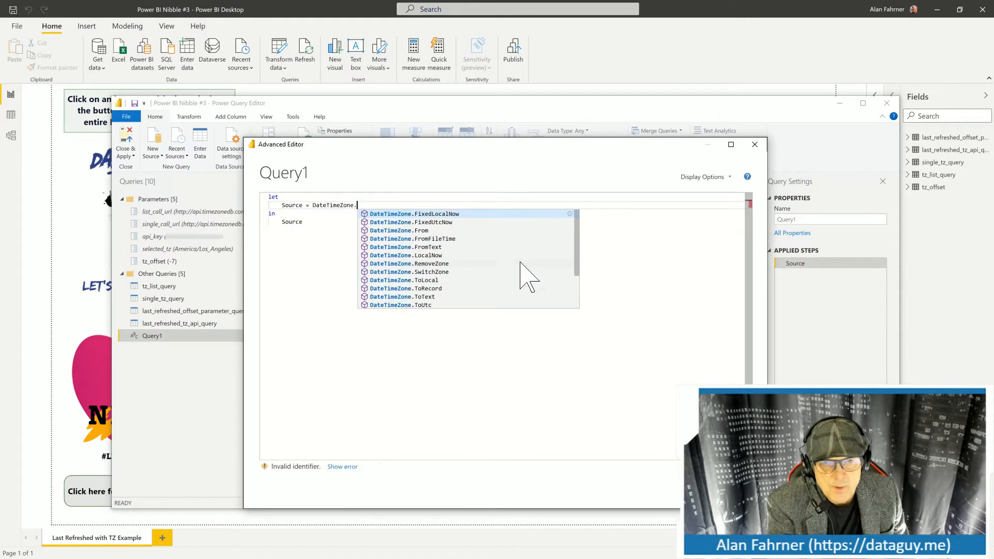
pyautogui.write('utc')
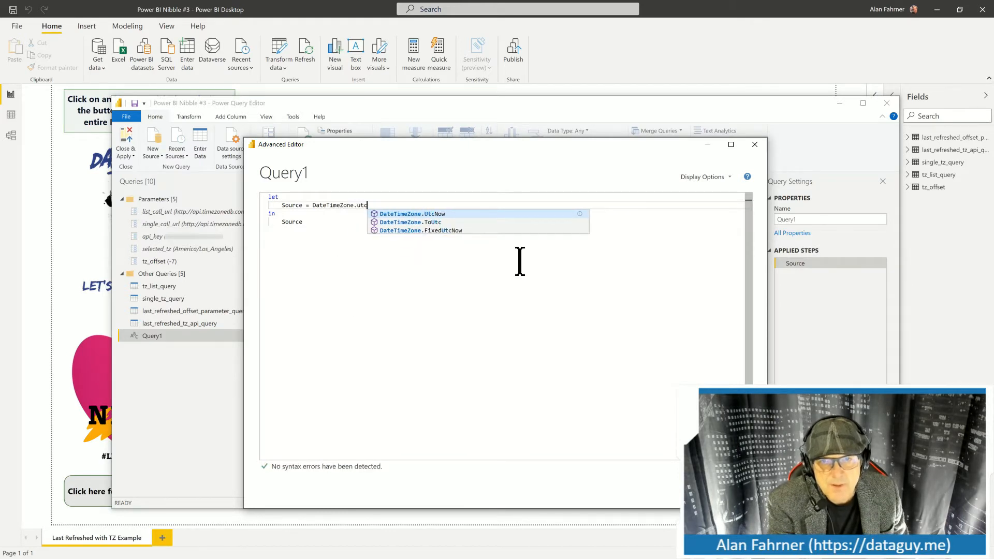
pyautogui.press('Tab')
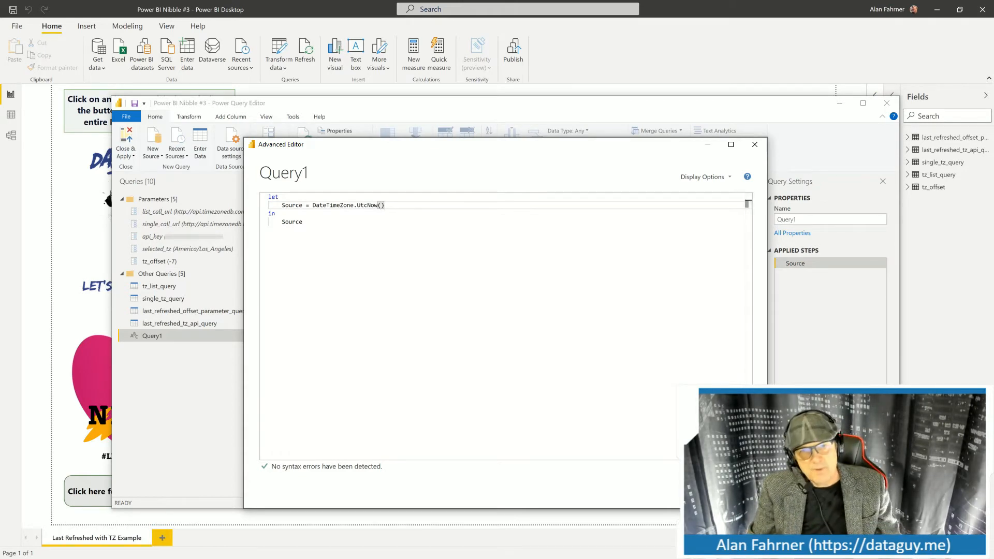
pyautogui.click(698, 489)
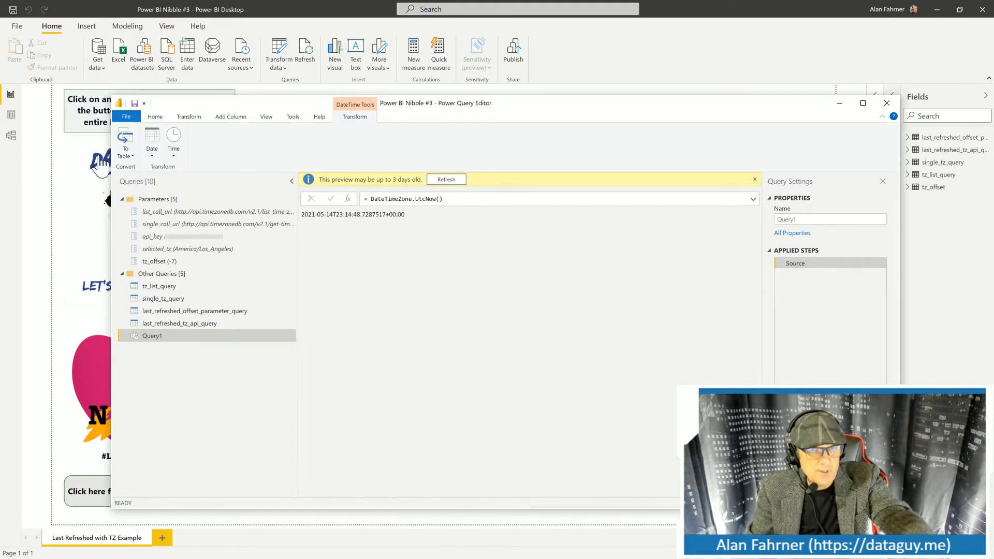
# Convert the UtcNow value of Query1 to a table and set the Column1 data type to Date/Time/Timezone
pyautogui.click(127, 155)
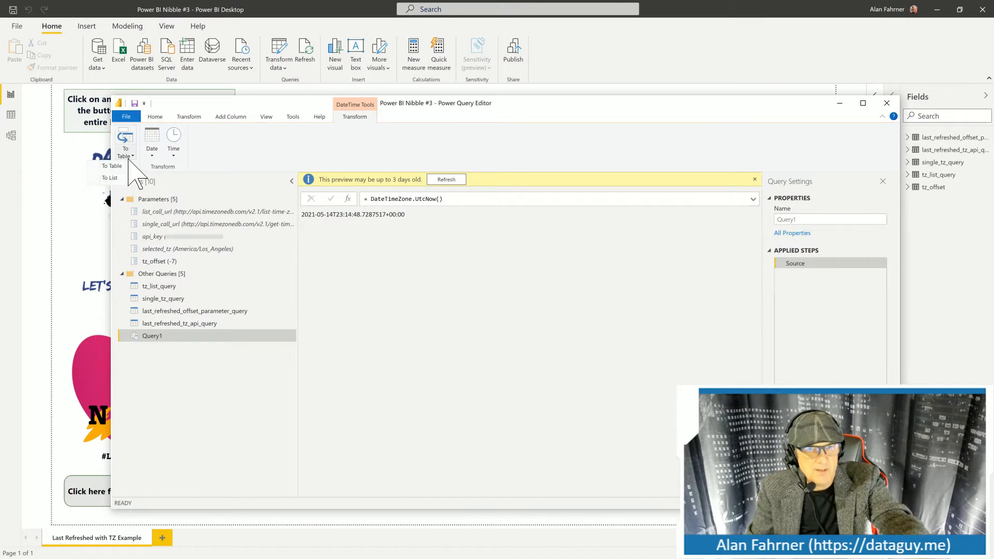
pyautogui.click(111, 166)
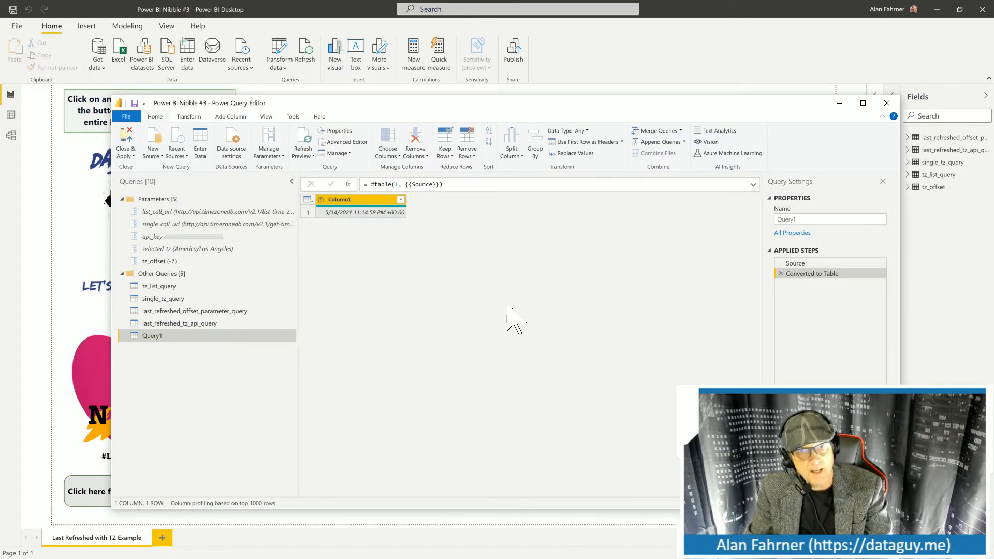
pyautogui.click(321, 199)
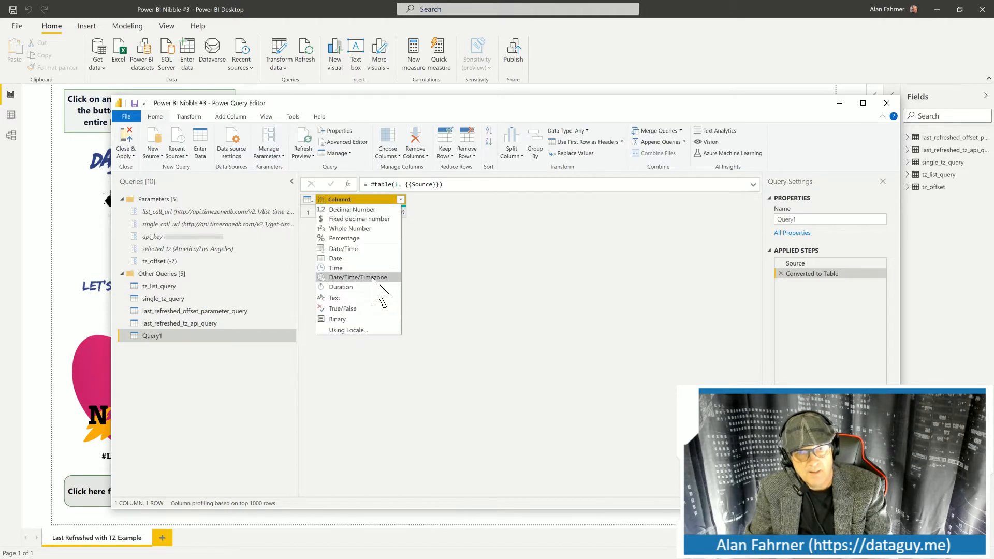
pyautogui.click(373, 278)
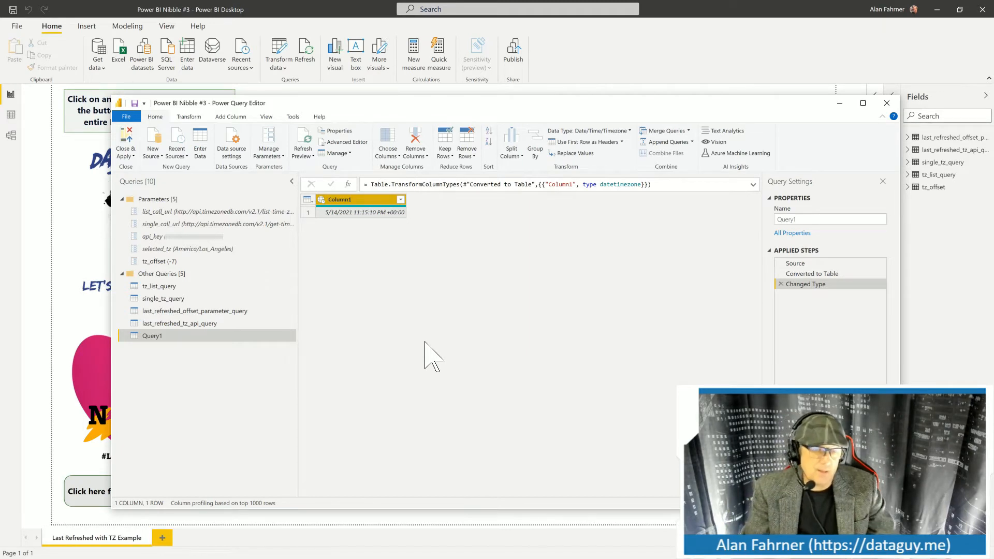
# Delete the Query1 query and confirm the deletion
pyautogui.rightClick(224, 337)
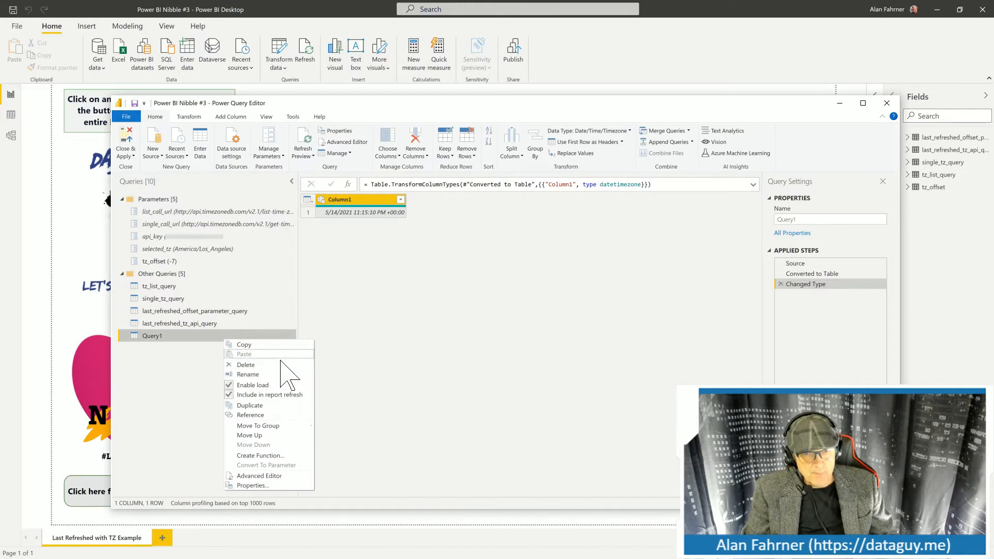
pyautogui.click(136, 376)
pyautogui.rightClick(171, 337)
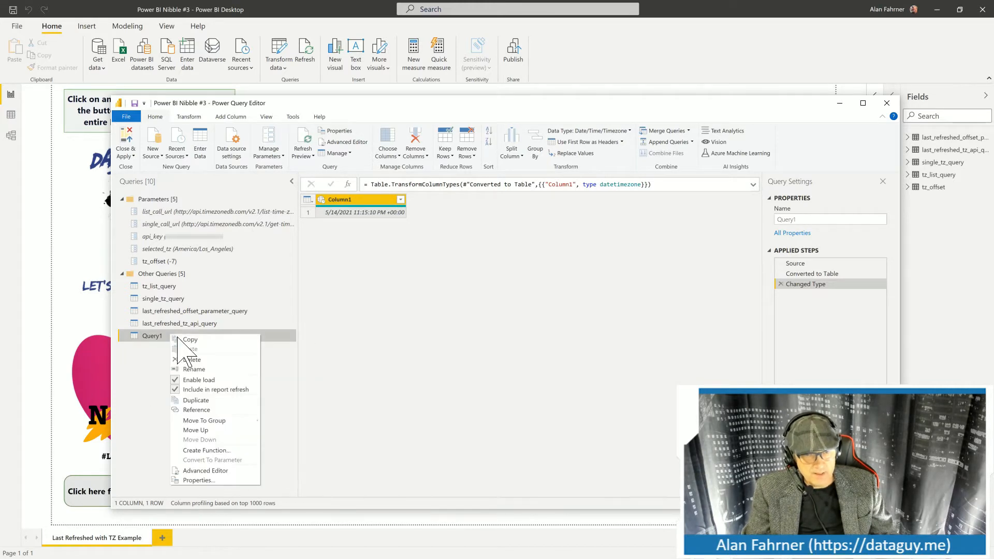
pyautogui.click(203, 359)
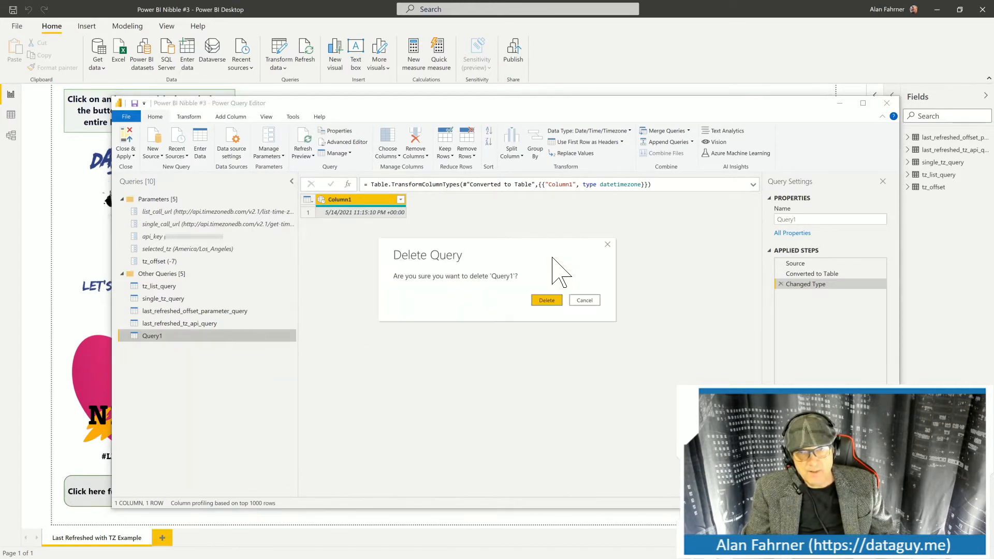
pyautogui.click(547, 301)
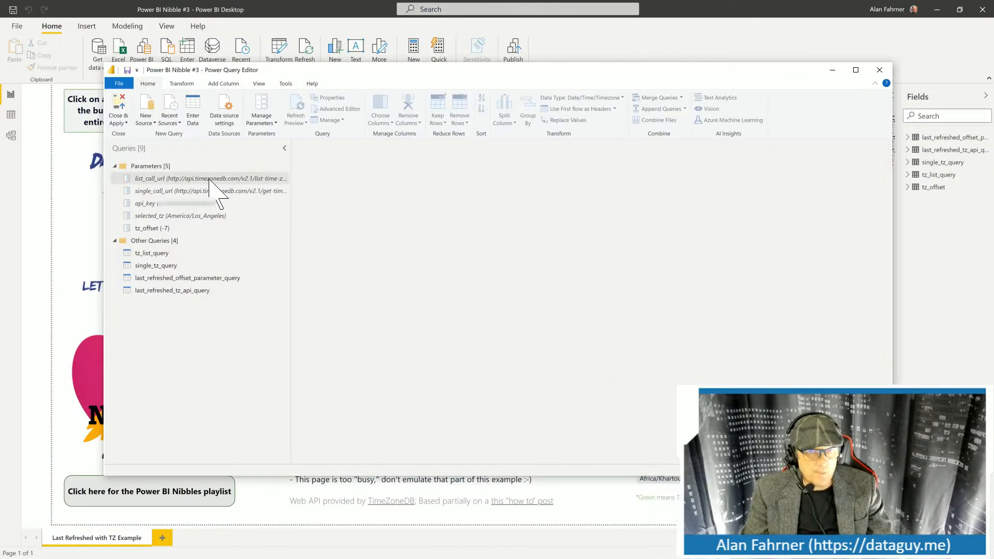
# View the current values of the list_call_url, single_call_url and api_key parameters in turn
pyautogui.click(210, 179)
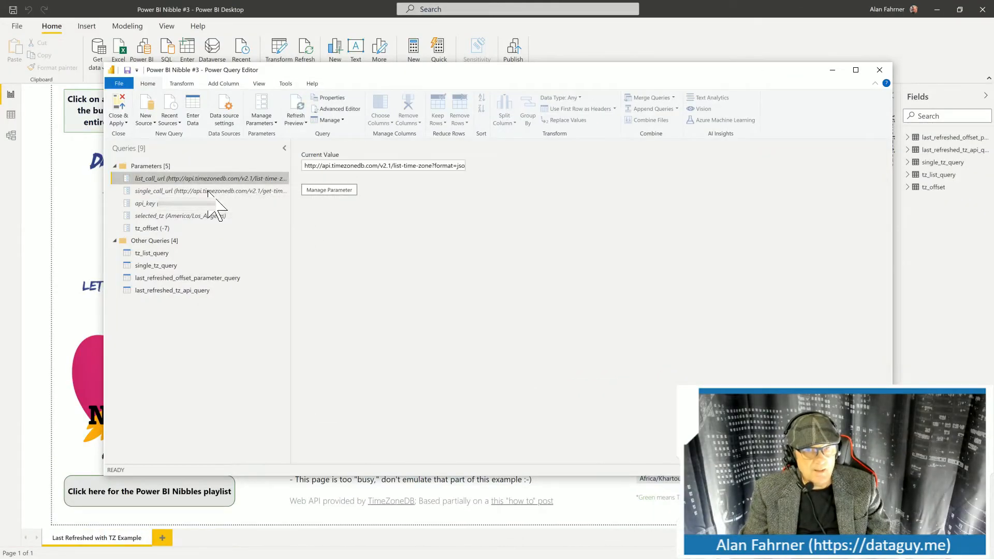
pyautogui.click(179, 191)
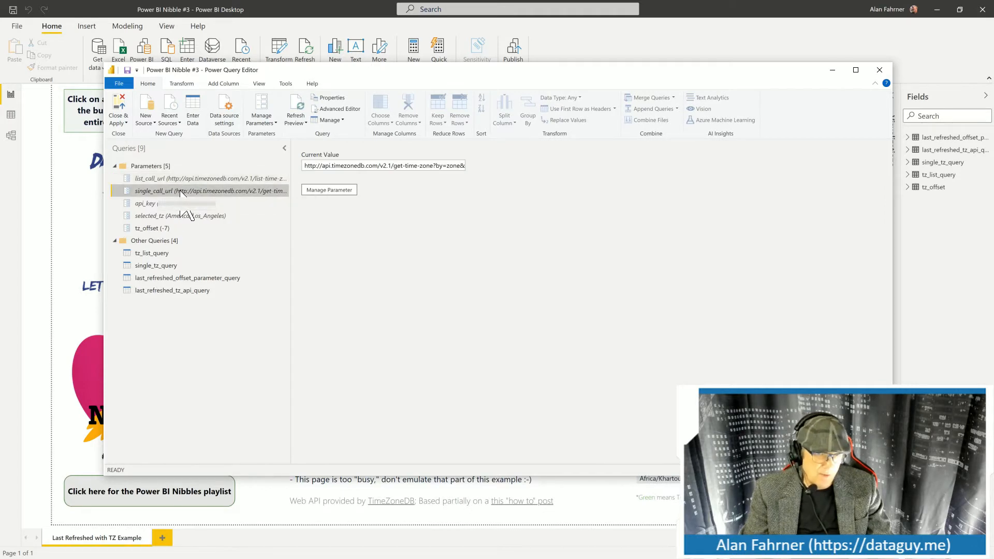
pyautogui.click(248, 253)
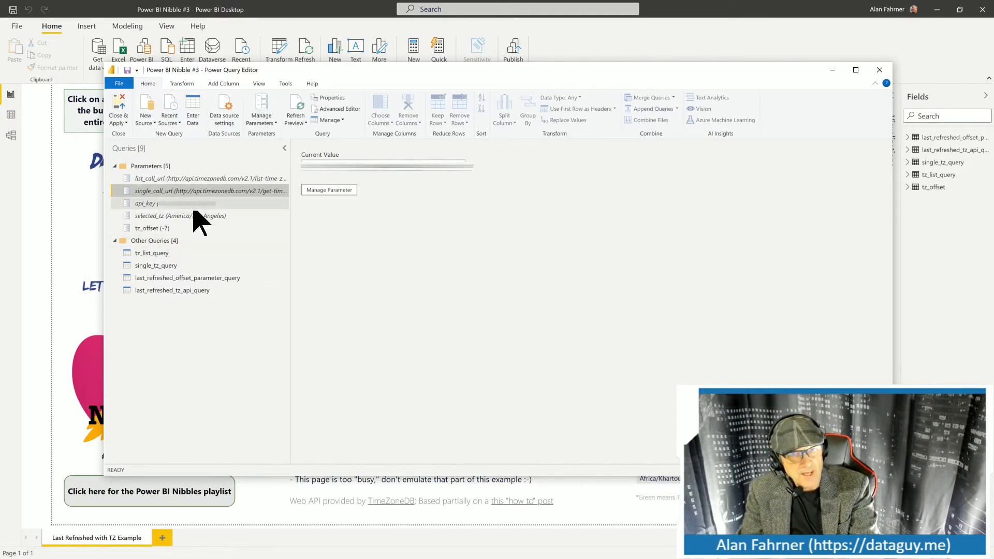
pyautogui.press('Down')
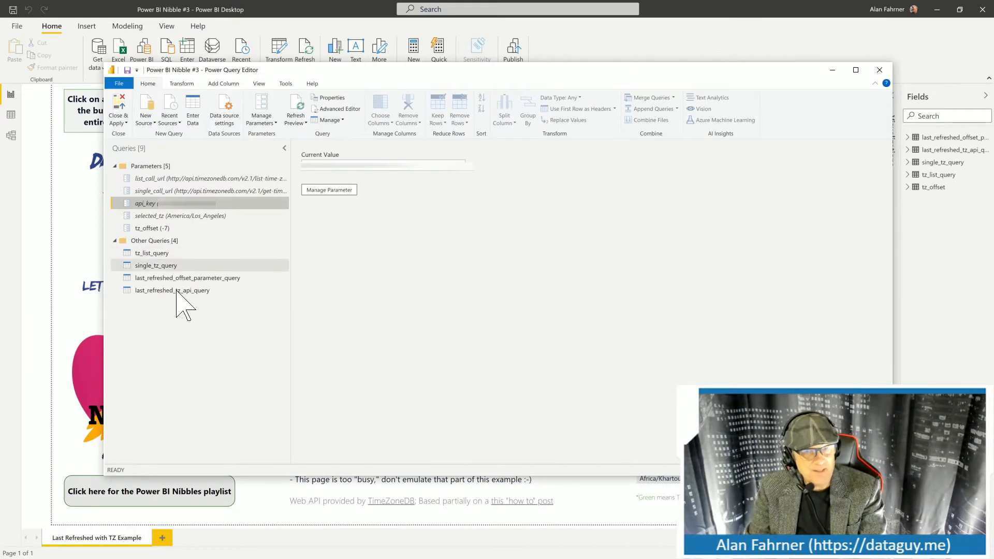
# Inspect the Source step of tz_list_query and look up the Web option among the new data sources
pyautogui.click(166, 253)
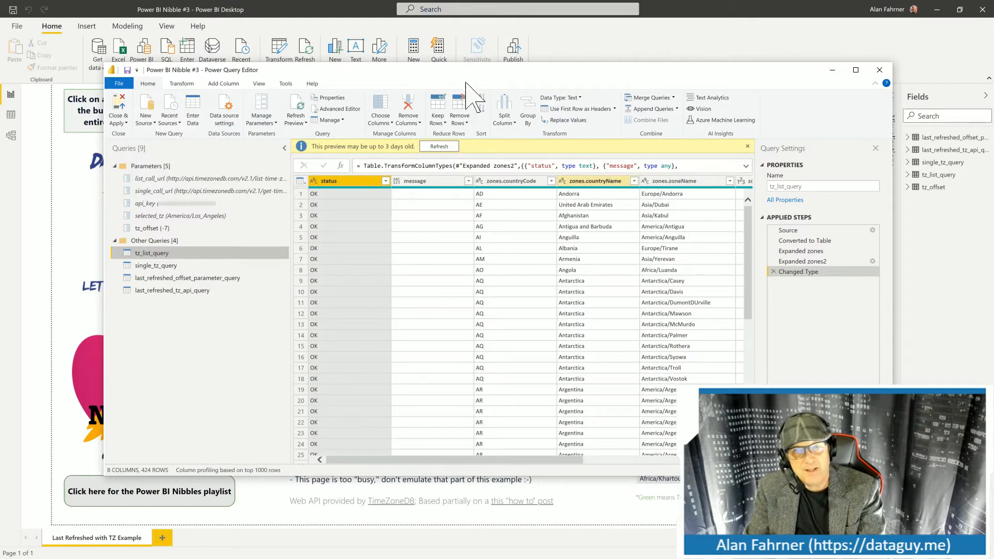
pyautogui.click(810, 230)
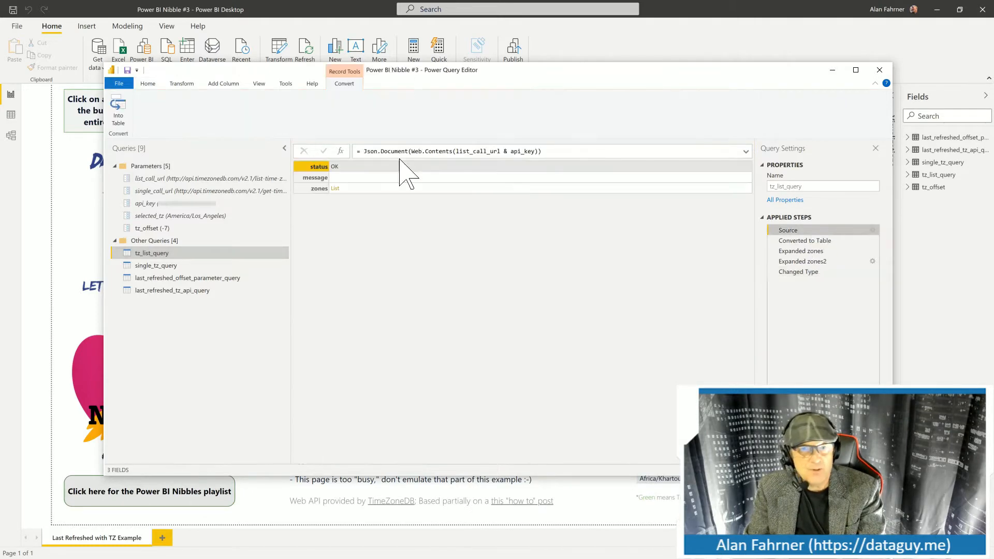
pyautogui.click(149, 84)
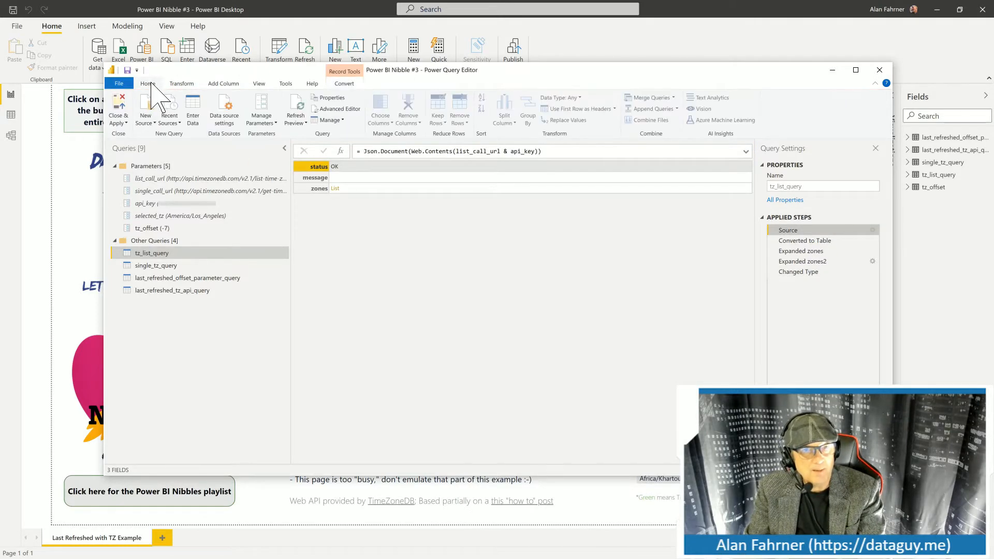
pyautogui.click(145, 124)
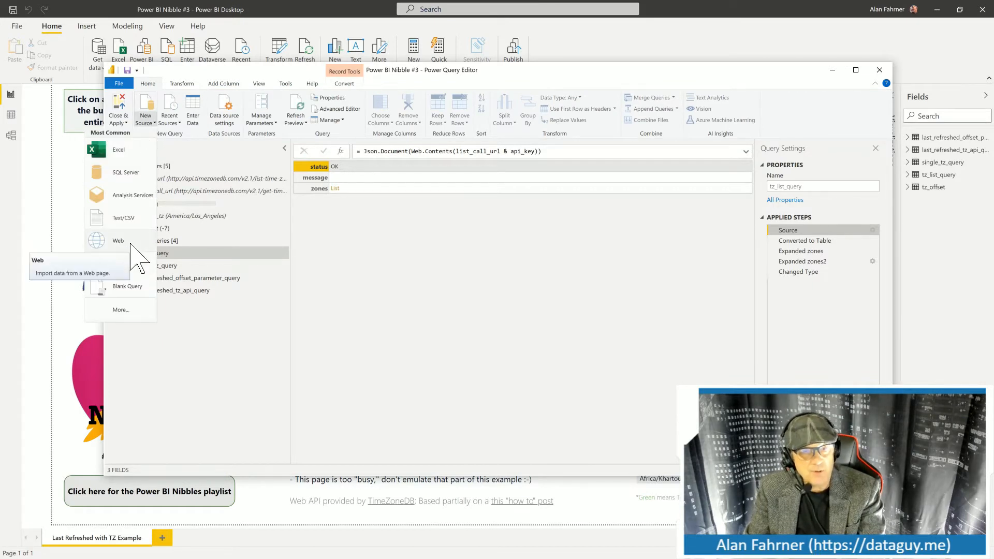
pyautogui.click(280, 68)
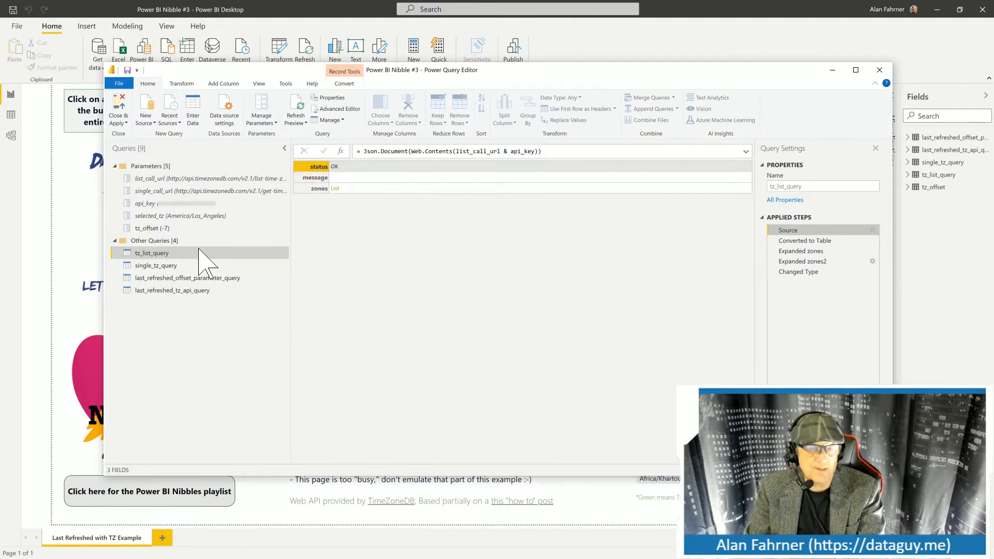
# Examine the URL stored in the list_call_url parameter through to its end, leaving the parameter's name as it is
pyautogui.click(216, 178)
pyautogui.moveTo(392, 165); pyautogui.dragTo(588, 195)
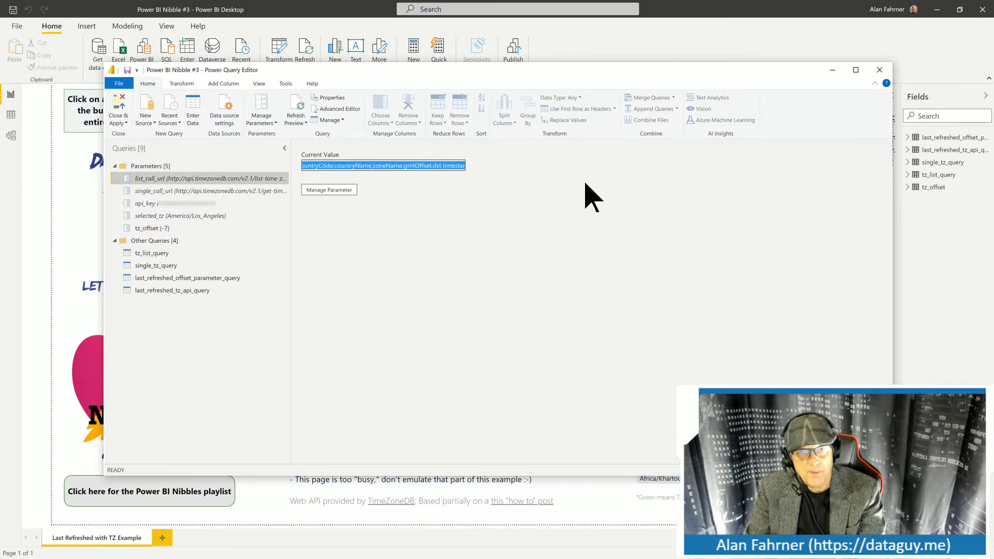
pyautogui.click(429, 166)
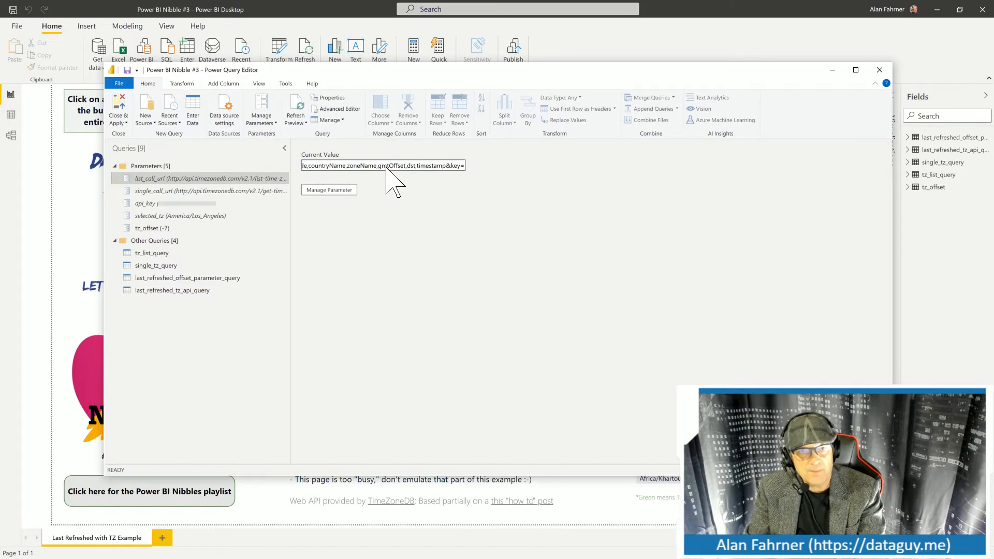
pyautogui.doubleClick(174, 179)
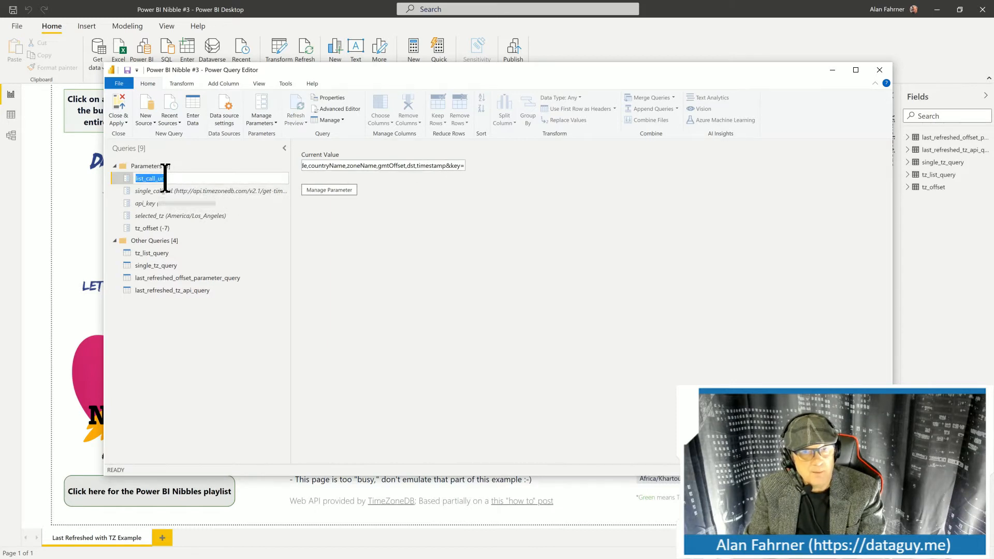
pyautogui.click(133, 179)
pyautogui.press('Return')
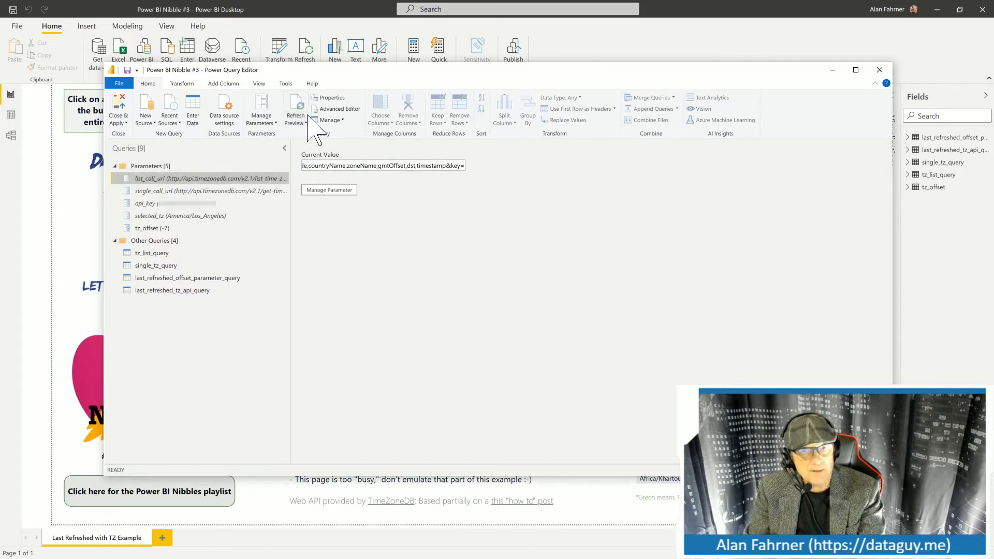
# Examine the gmtOffset, dst and timestamp fields in list_call_url's current value under Manage Parameters, and cancel without changes
pyautogui.click(267, 114)
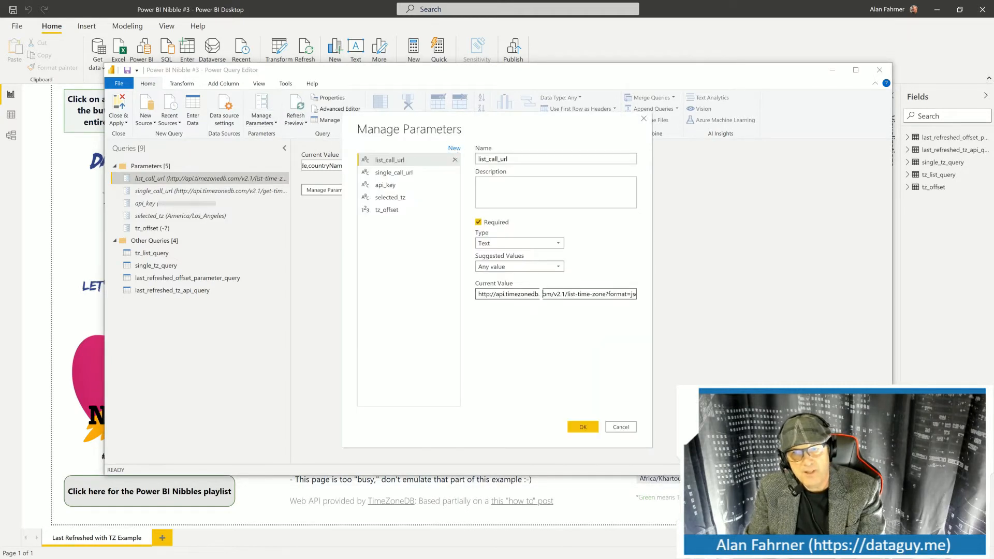
pyautogui.moveTo(539, 294); pyautogui.dragTo(672, 305)
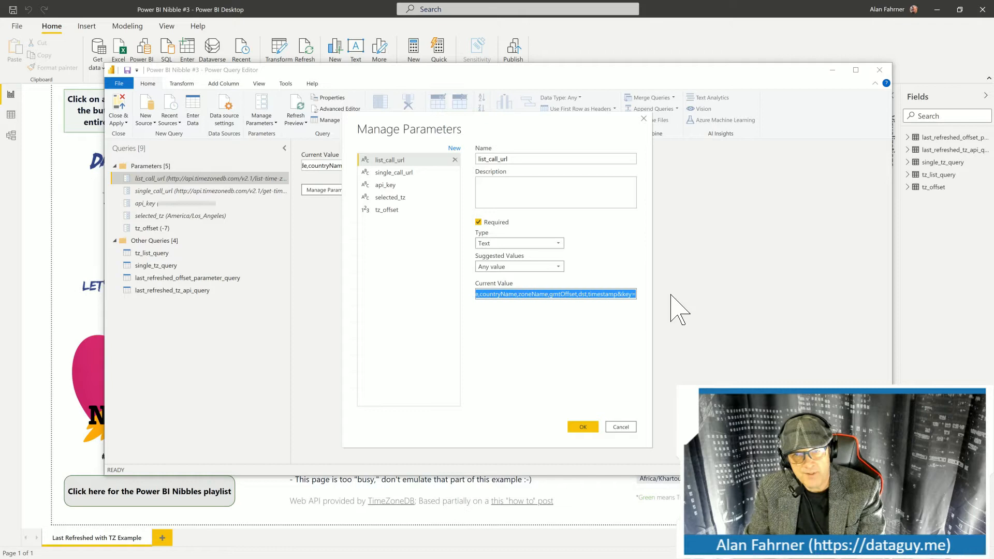
pyautogui.click(566, 294)
pyautogui.moveTo(560, 294); pyautogui.dragTo(569, 295)
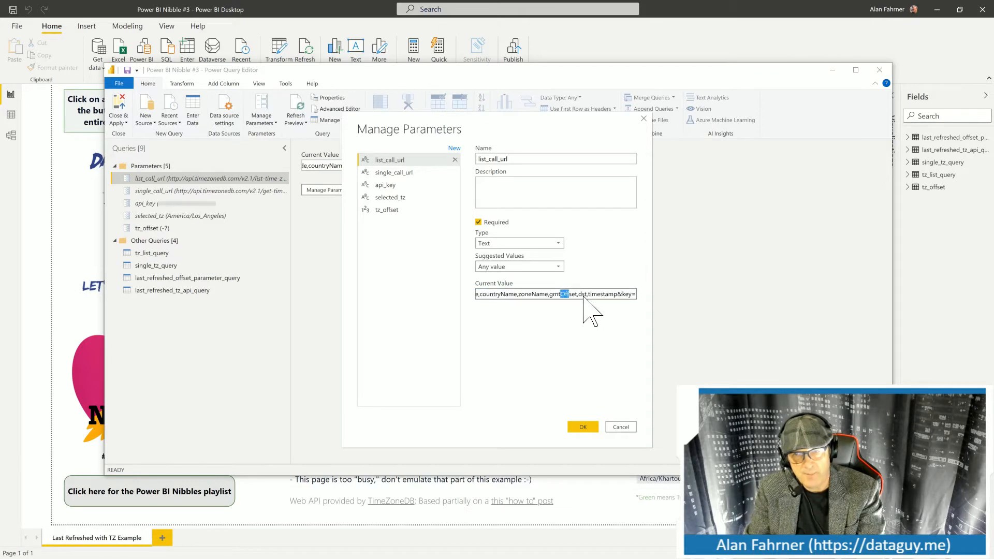
pyautogui.click(602, 296)
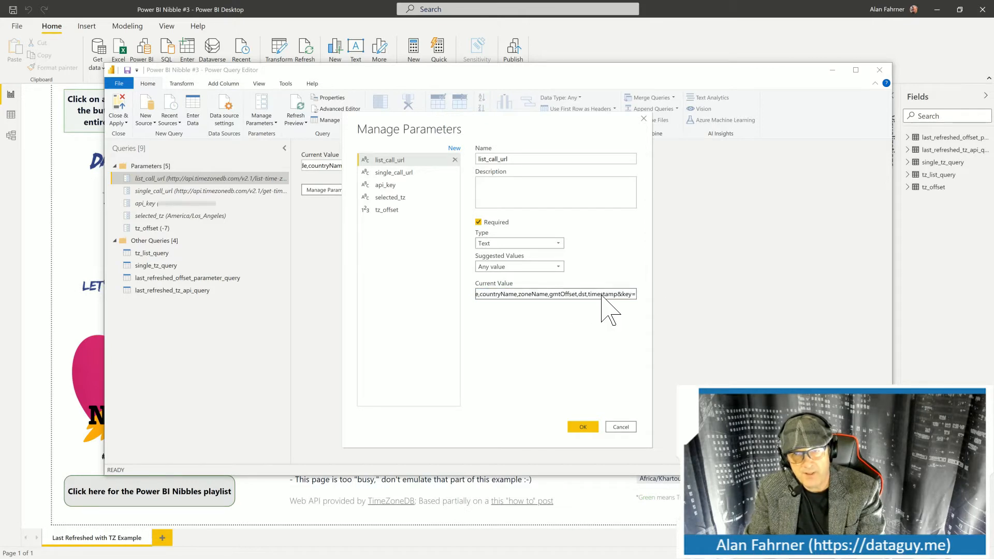
pyautogui.doubleClick(584, 295)
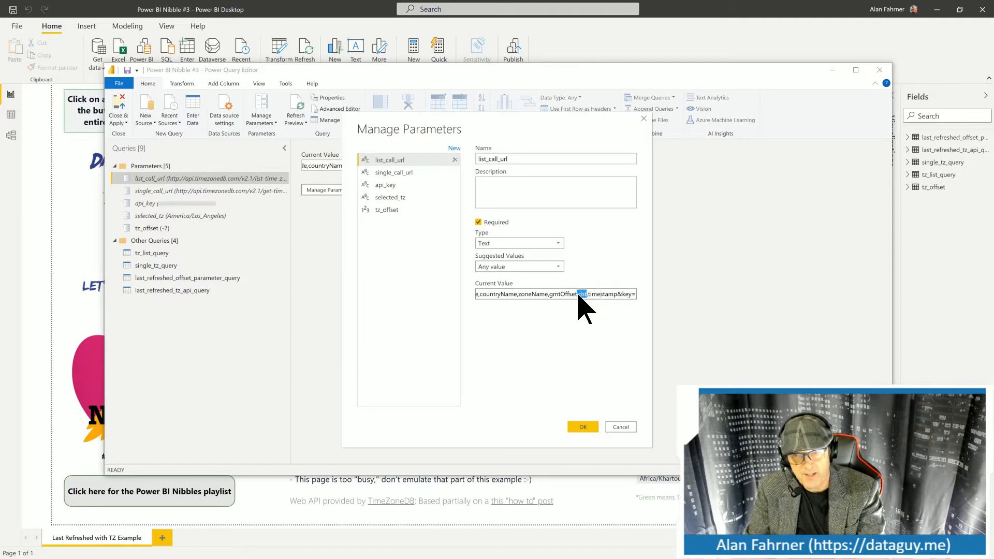
pyautogui.click(621, 426)
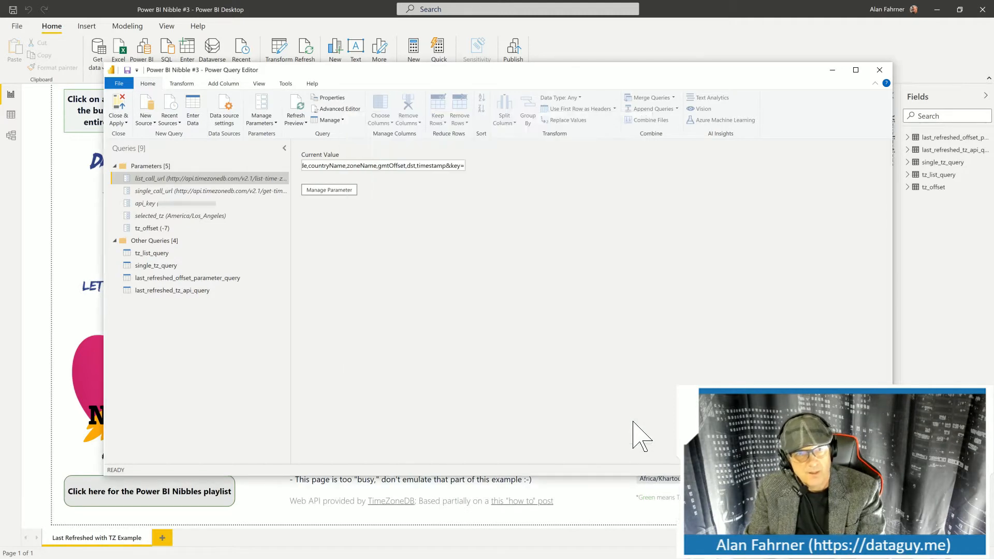
# View last_refreshed_tz_api_query, and read the Source step of tz_list_query with its formula expanded
pyautogui.click(177, 291)
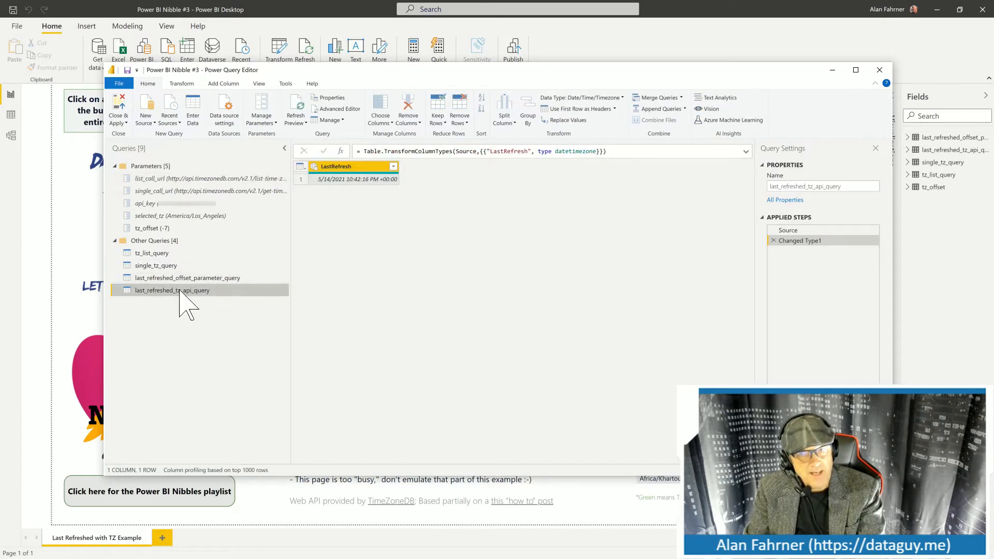
pyautogui.click(174, 254)
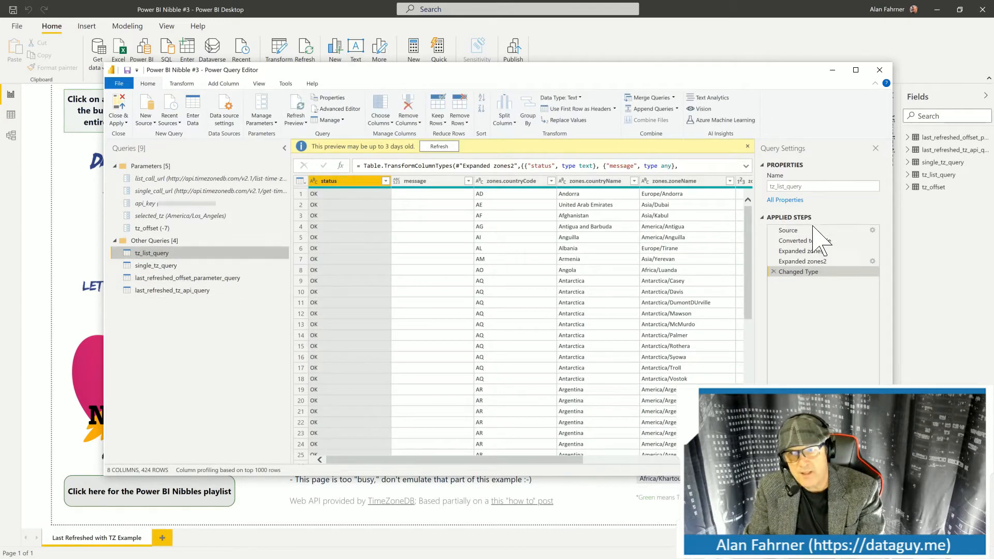
pyautogui.click(747, 166)
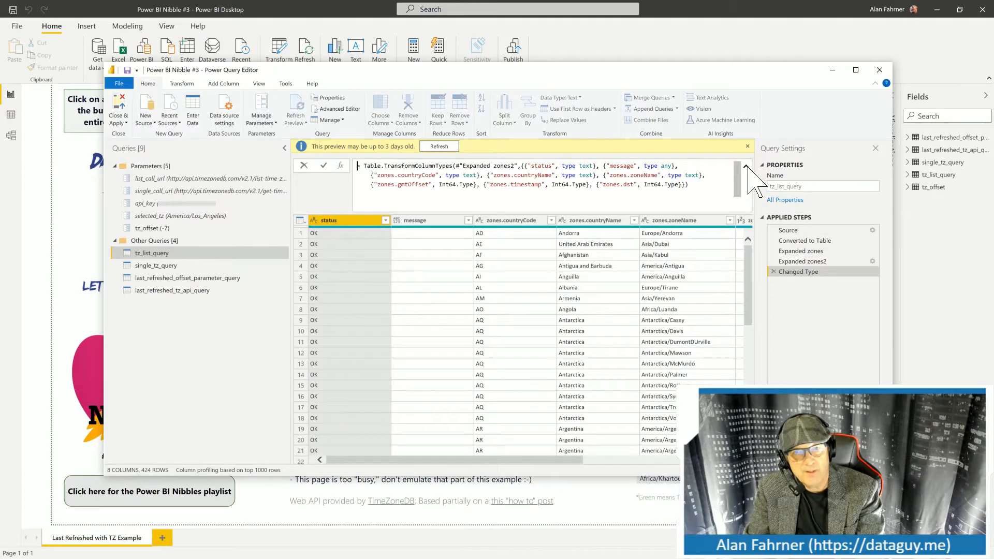
pyautogui.click(793, 233)
pyautogui.click(793, 233)
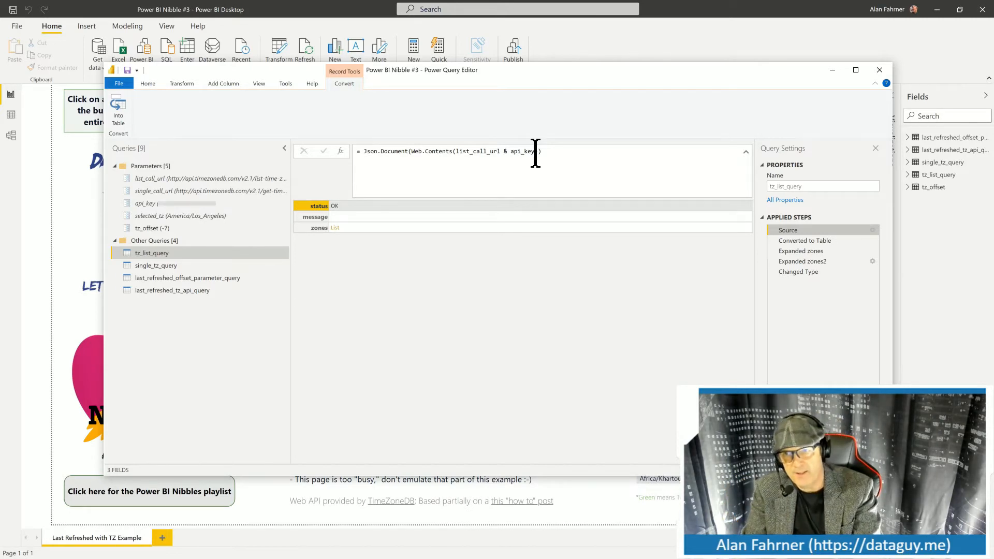
# Review the Converted to Table, Expanded zones2 and Changed Type steps of tz_list_query in turn
pyautogui.click(812, 242)
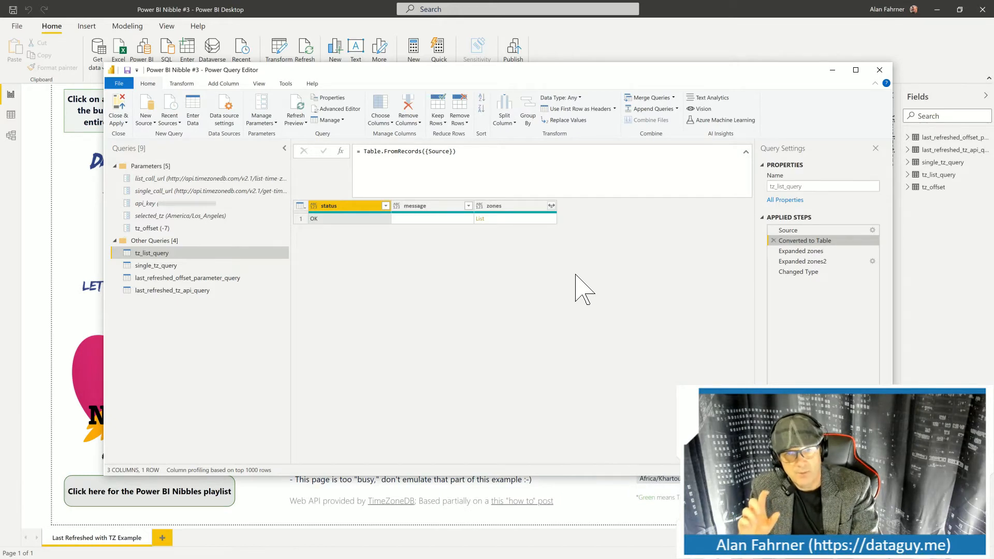
pyautogui.click(835, 263)
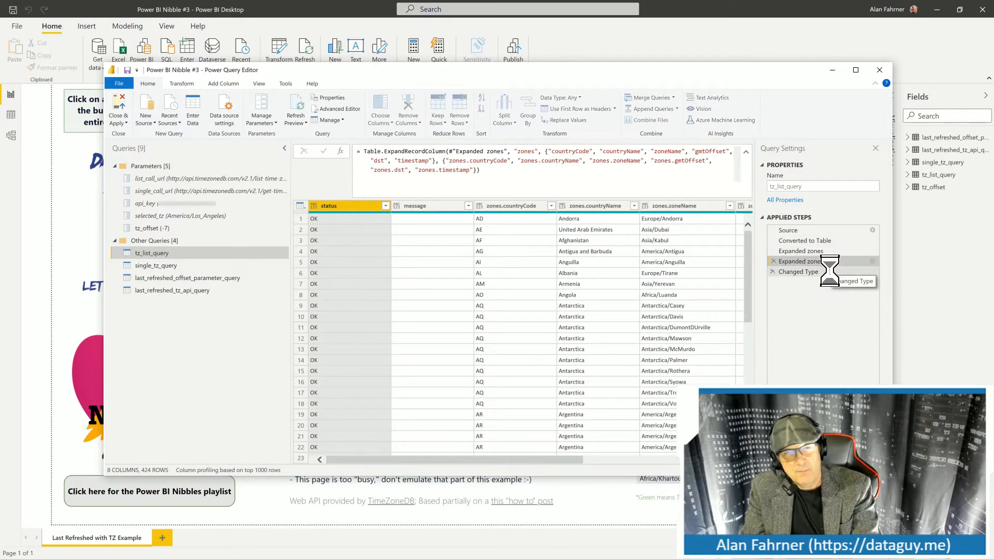
pyautogui.click(830, 273)
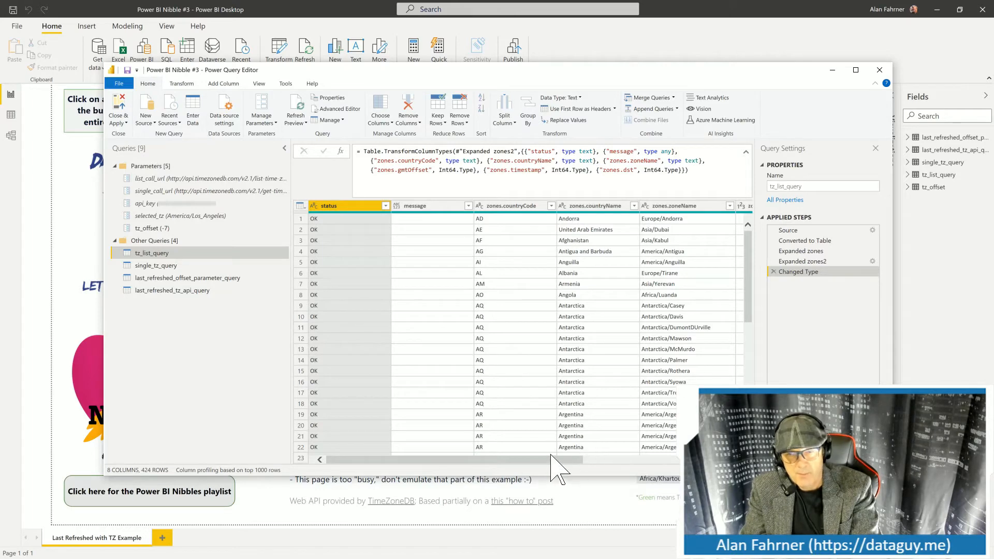
pyautogui.moveTo(557, 461); pyautogui.dragTo(395, 444)
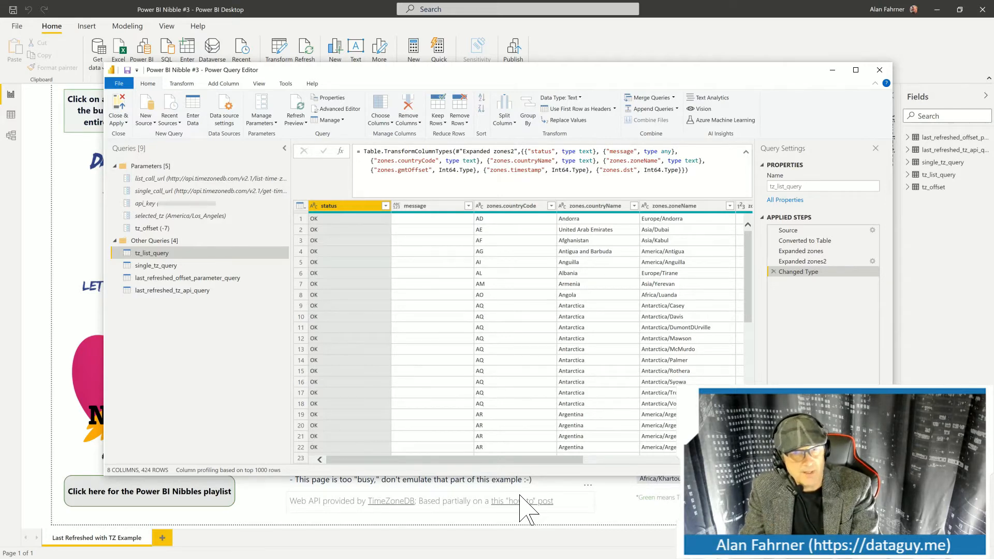
# Review the Source step of single_tz_query, and close the Power Query Editor with the pending changes applied
pyautogui.click(190, 268)
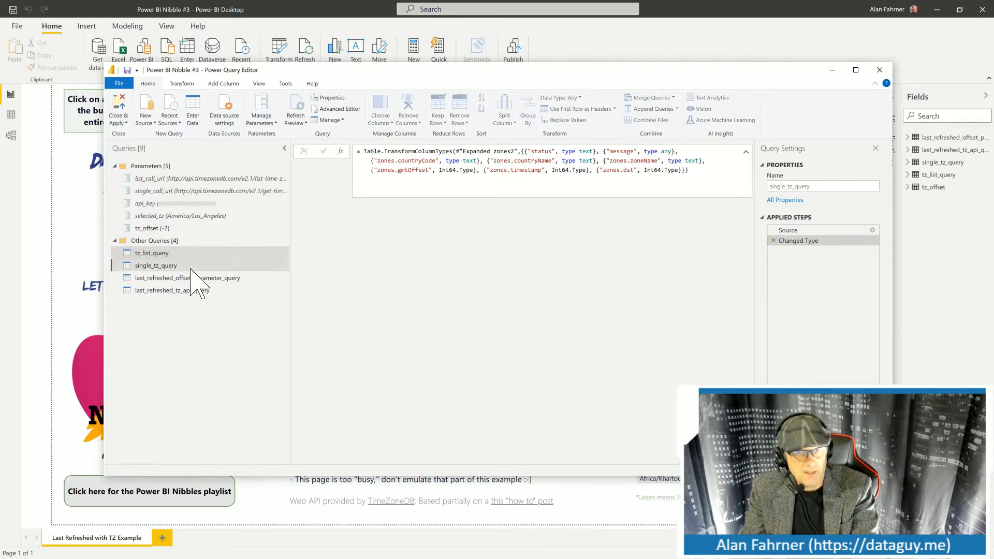
pyautogui.click(832, 231)
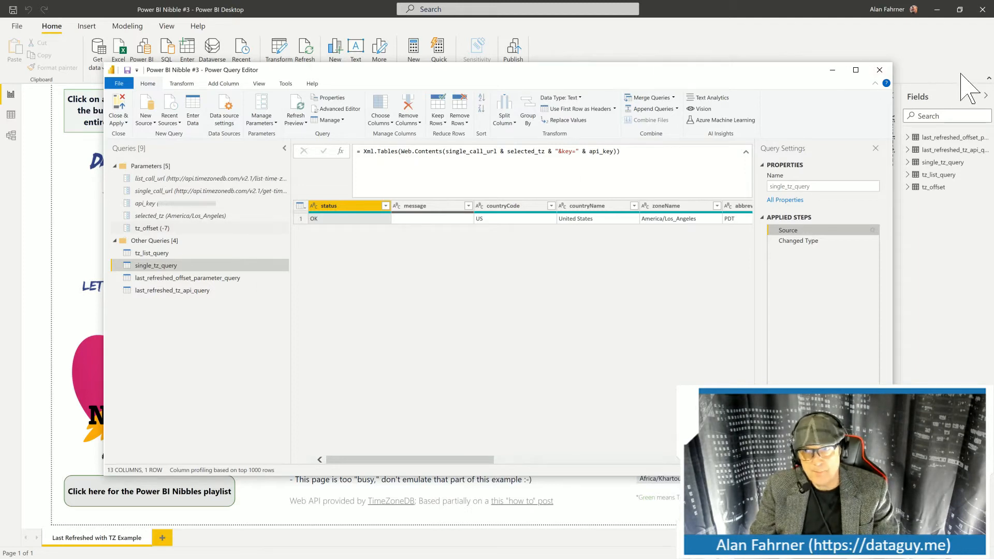
pyautogui.click(886, 72)
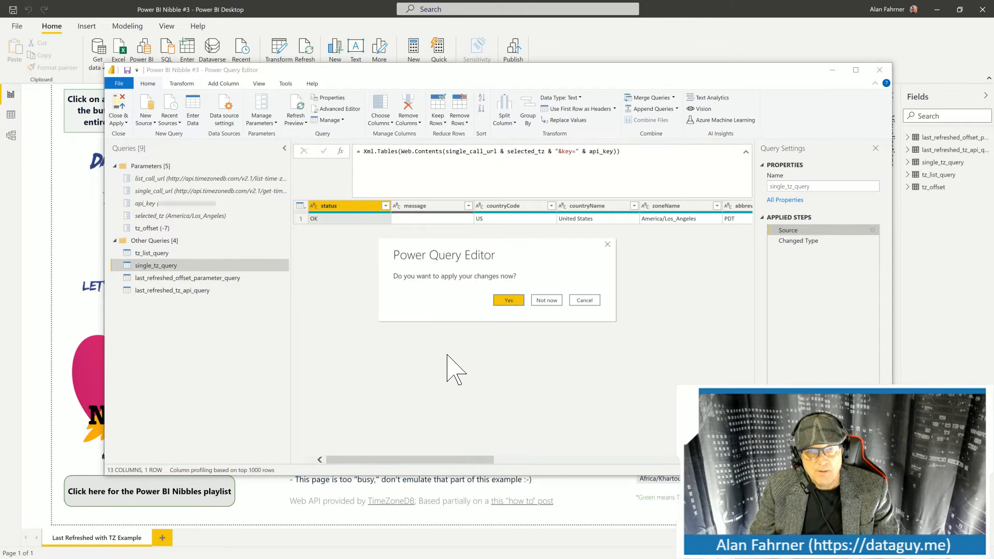
pyautogui.click(517, 301)
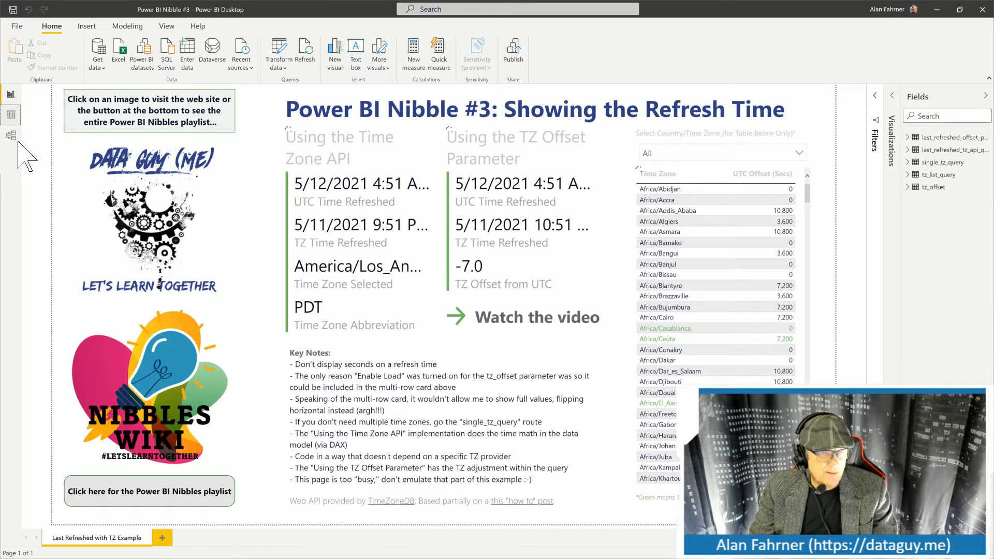
# View the single_tz_query table's data in Data view, and widen the Fields pane until the full table names fit
pyautogui.click(11, 113)
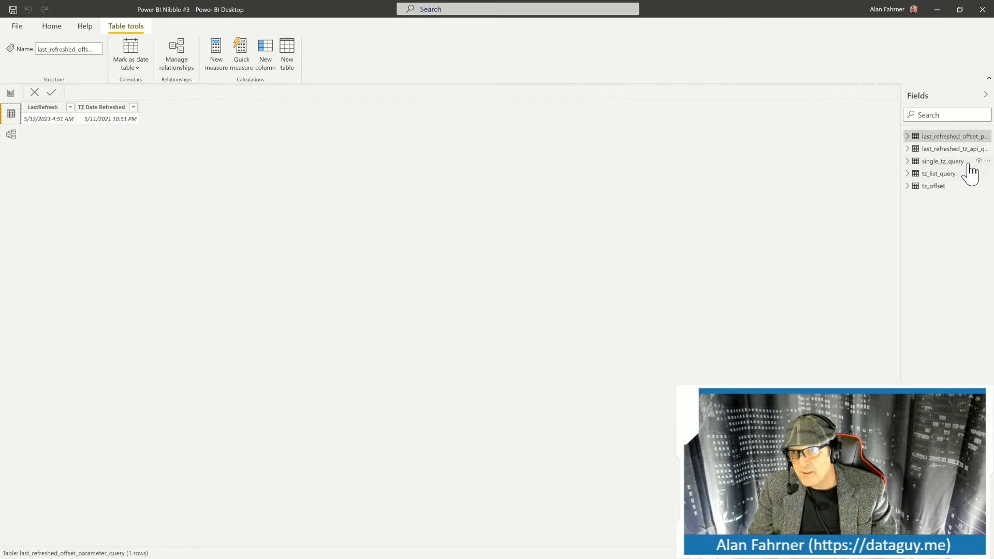
pyautogui.click(952, 165)
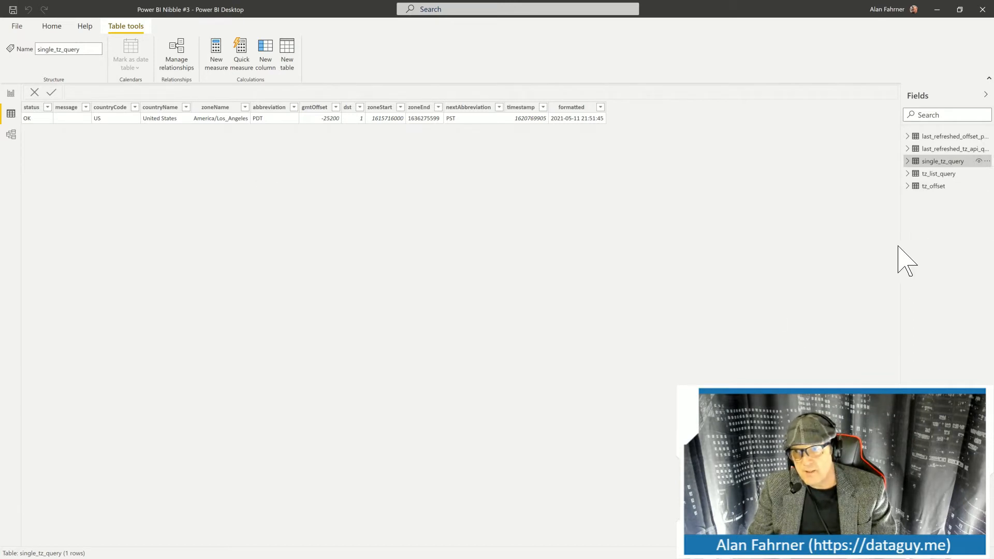
pyautogui.moveTo(902, 246); pyautogui.dragTo(799, 243)
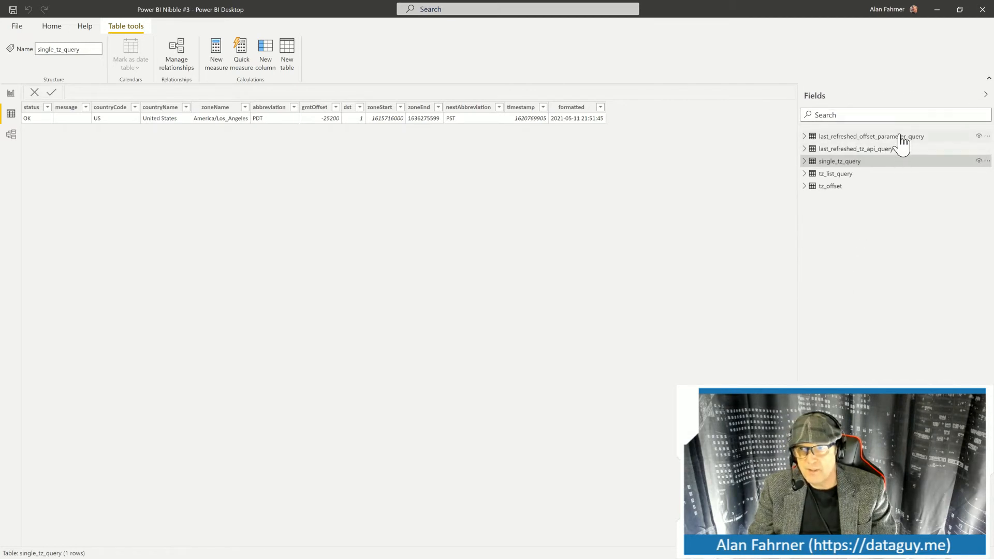
pyautogui.moveTo(898, 140)
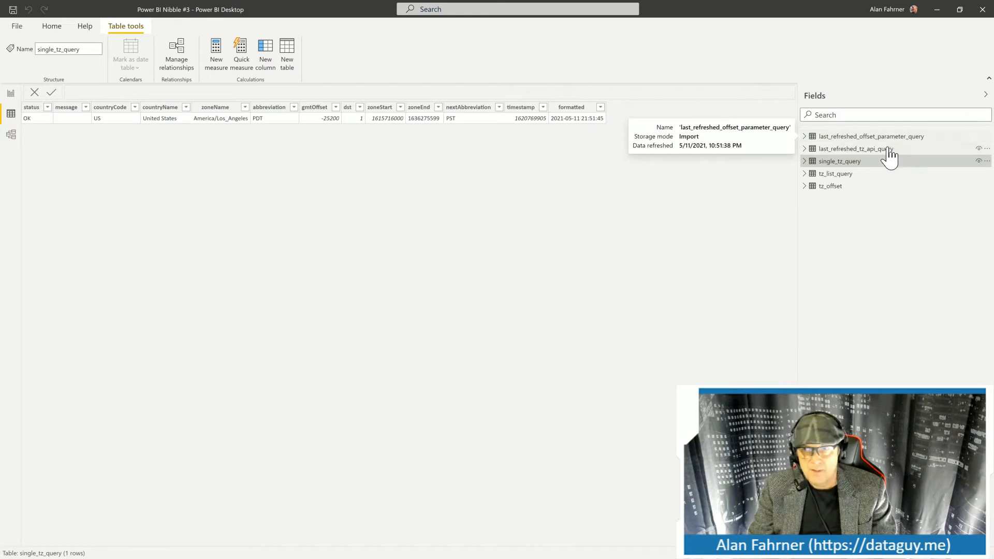
# Examine the TZ Date Refreshed formula and the LastRefresh column in the last_refreshed_tz_api_query table
pyautogui.click(881, 151)
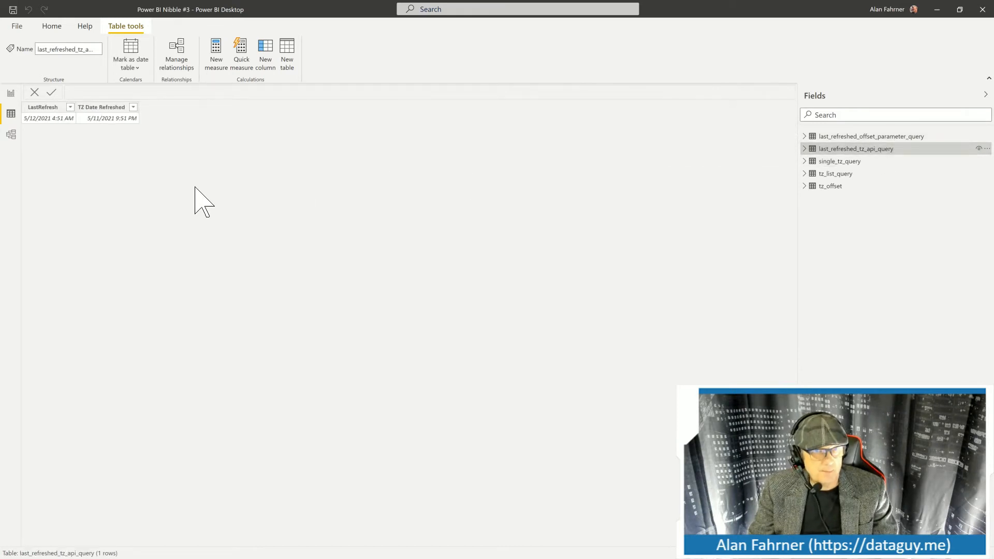
pyautogui.click(101, 108)
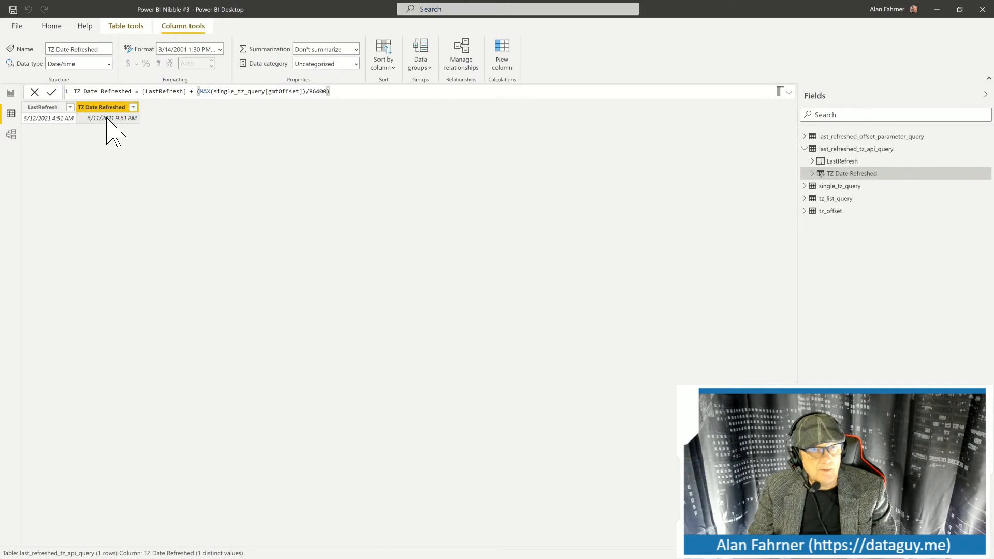
pyautogui.click(43, 119)
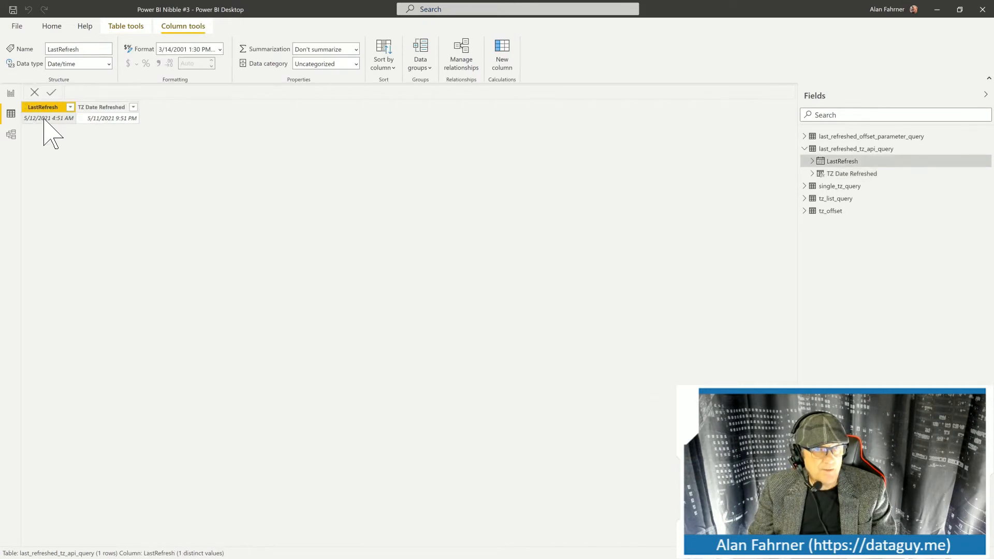
# In the TZ Date Refreshed formula, replace the MAX call with FIRSTNONBLANK(single_tz_query[gmtOffset],TRUE()) and commit it
pyautogui.click(91, 119)
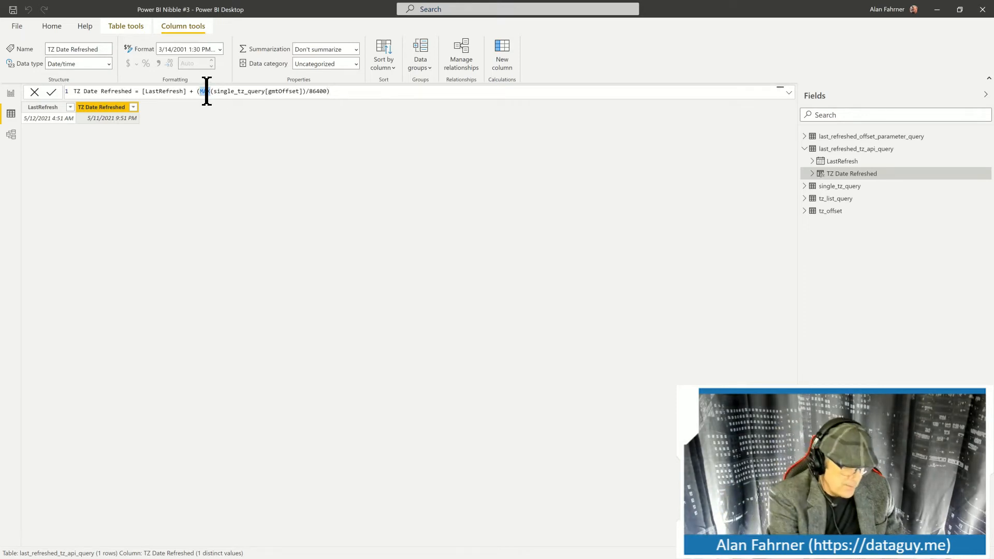
pyautogui.write('FIRS')
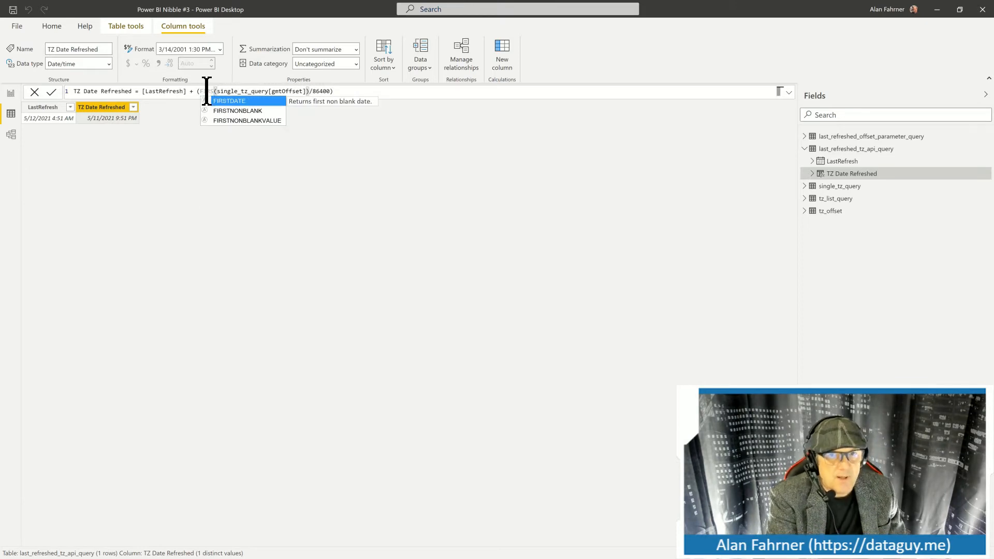
pyautogui.press('Down')
pyautogui.press('Tab')
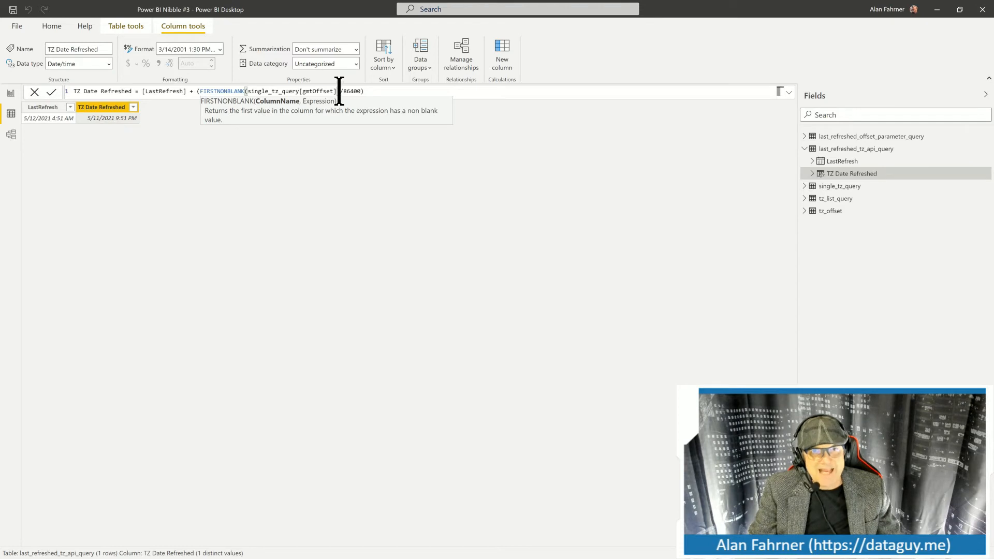
pyautogui.write(')')
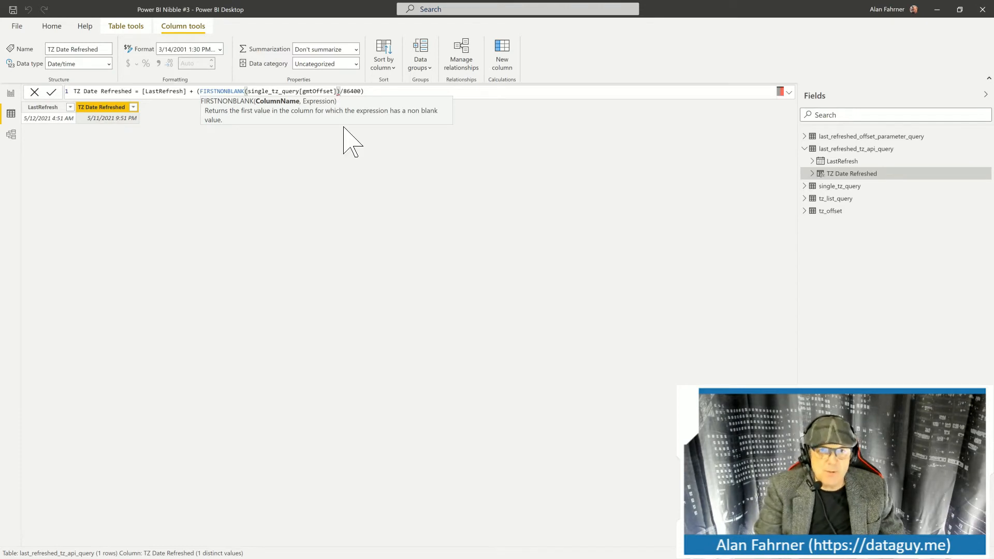
pyautogui.write(',')
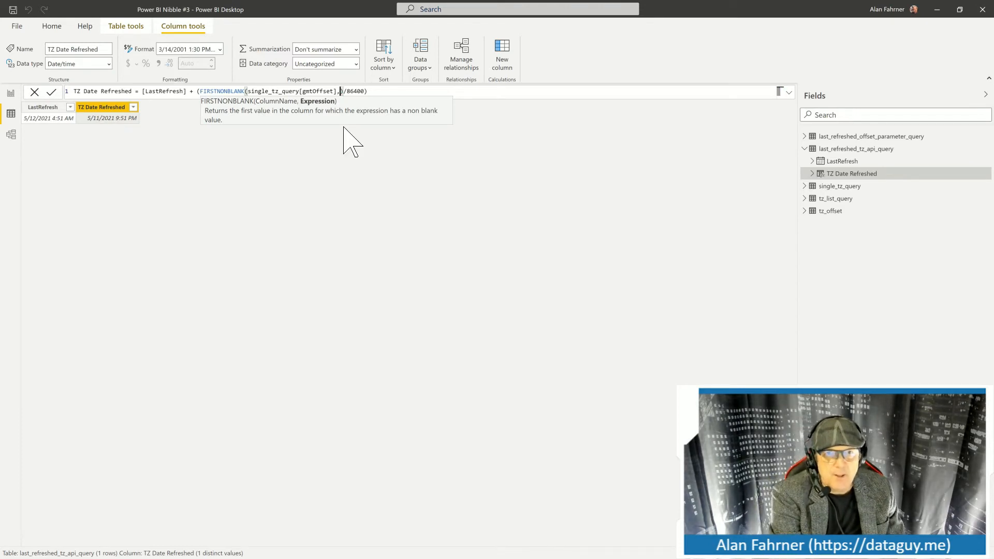
pyautogui.write('f')
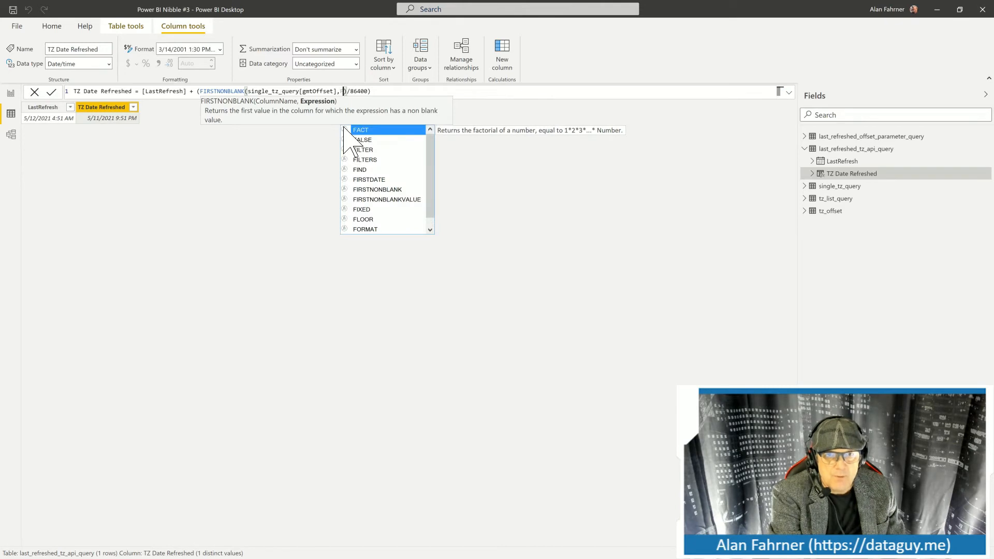
pyautogui.press('BackSpace')
pyautogui.write('TR')
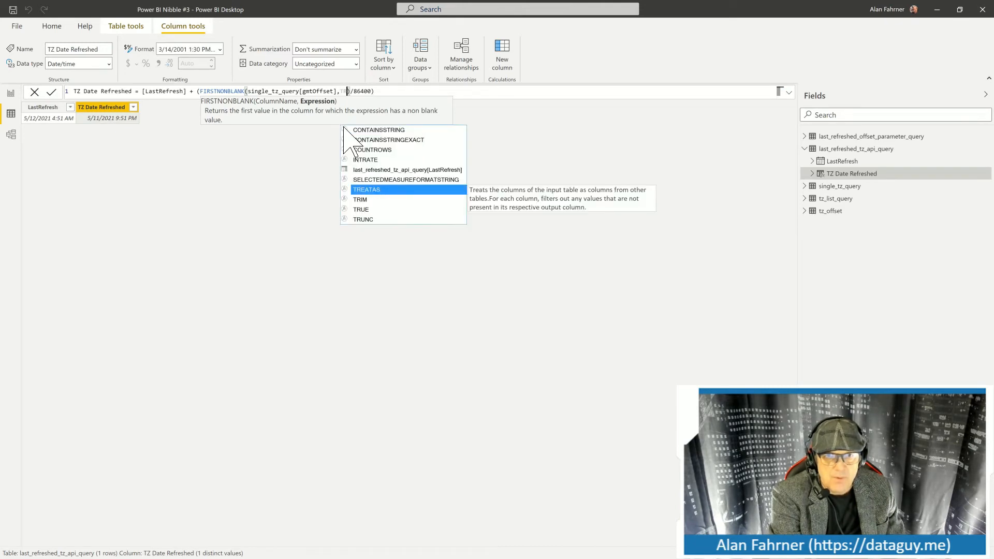
pyautogui.write('U')
pyautogui.press('Tab')
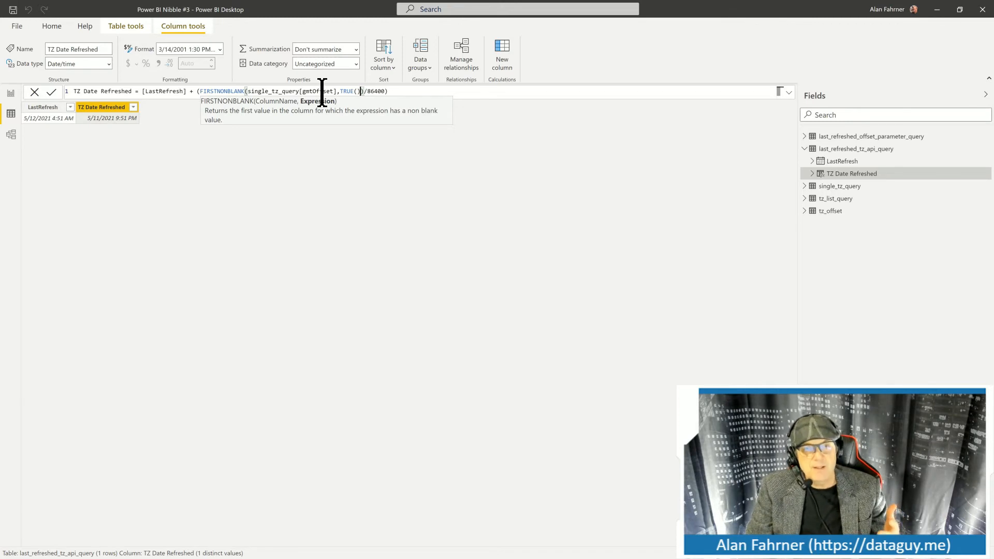
pyautogui.click(53, 92)
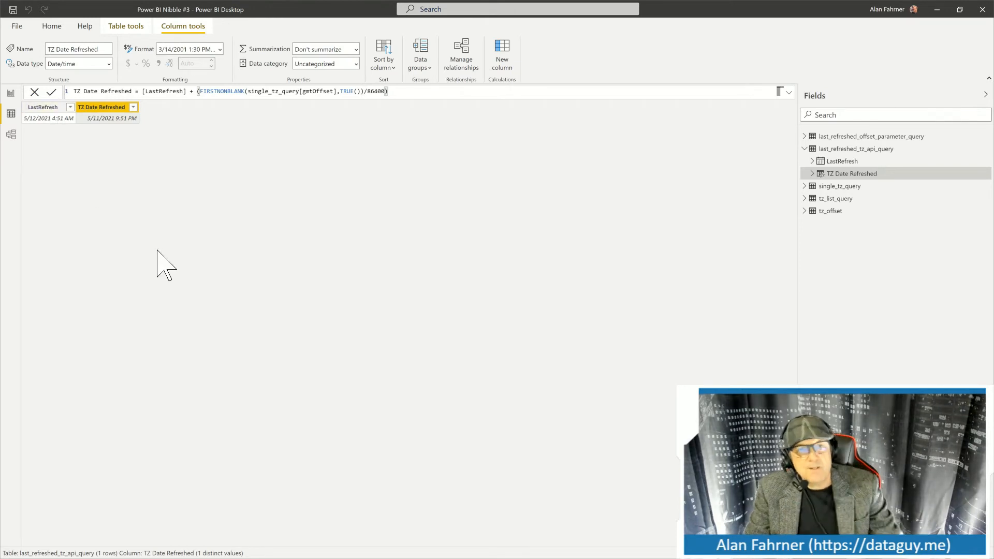
pyautogui.click(228, 91)
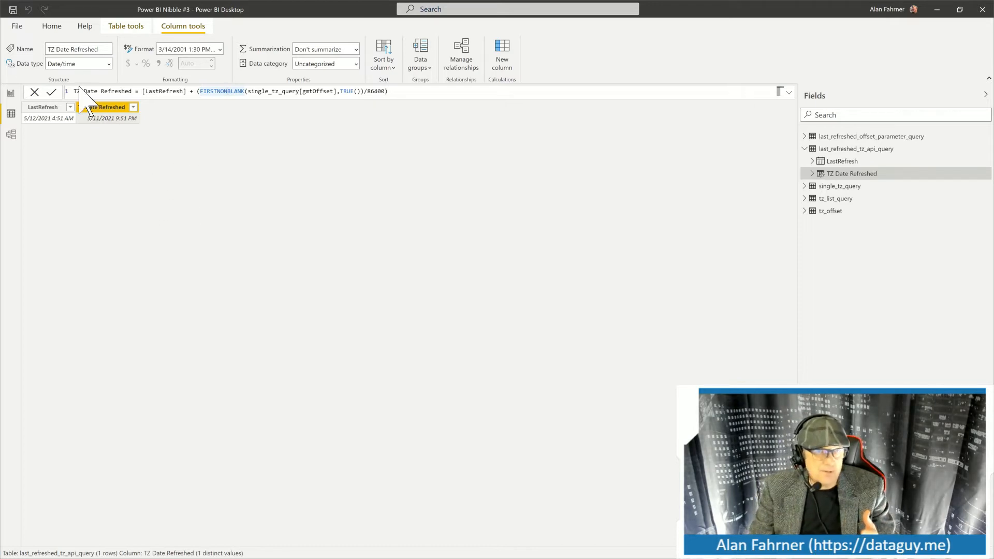
# From the report, inspect the Added TZ Date Refreshed custom column formula in last_refreshed_offset_parameter_query, cancel without changes, and close the Power Query Editor
pyautogui.click(11, 93)
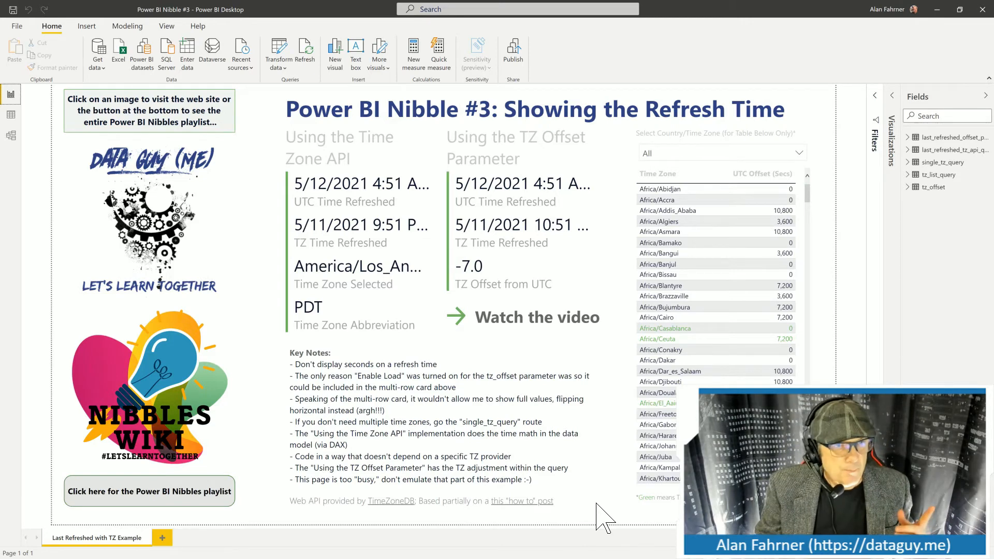
pyautogui.click(288, 54)
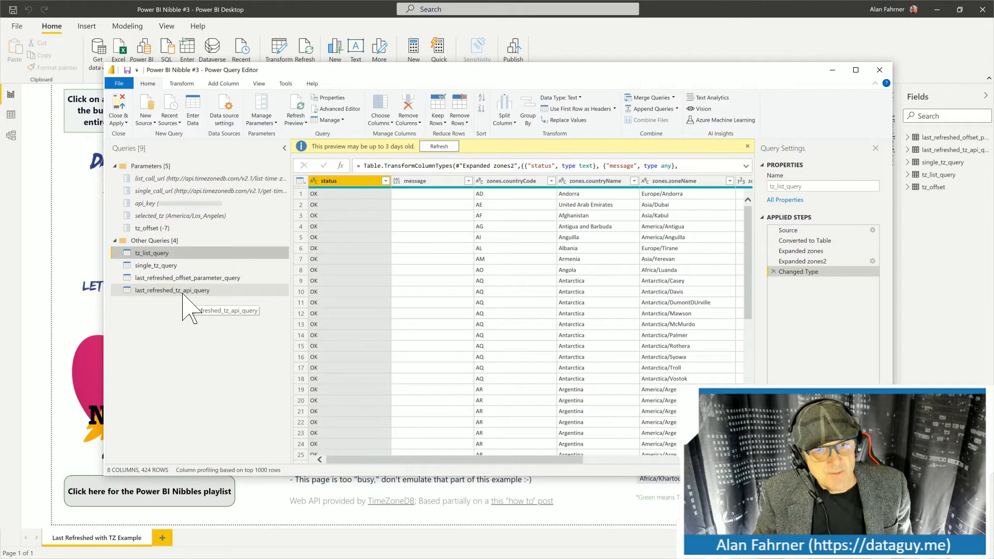
pyautogui.click(184, 279)
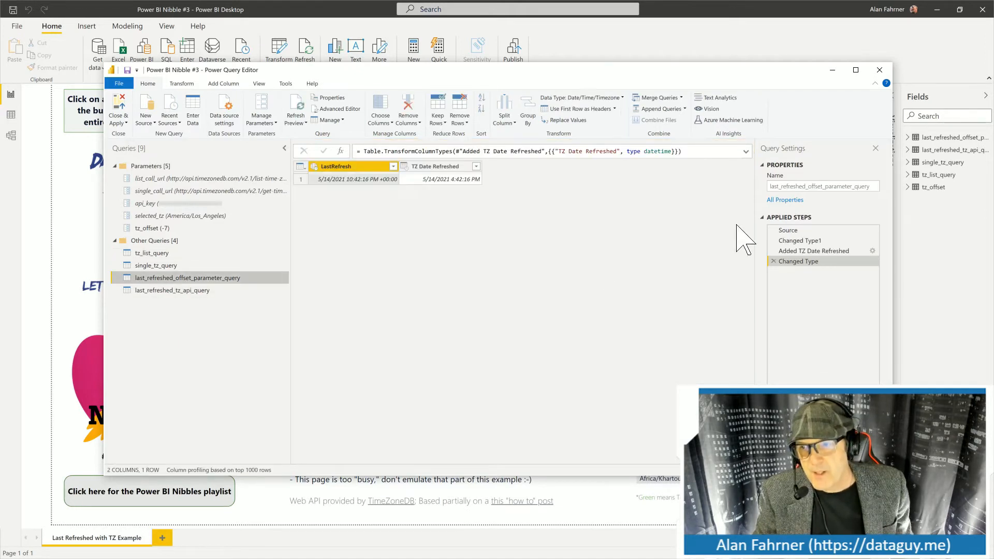
pyautogui.click(830, 251)
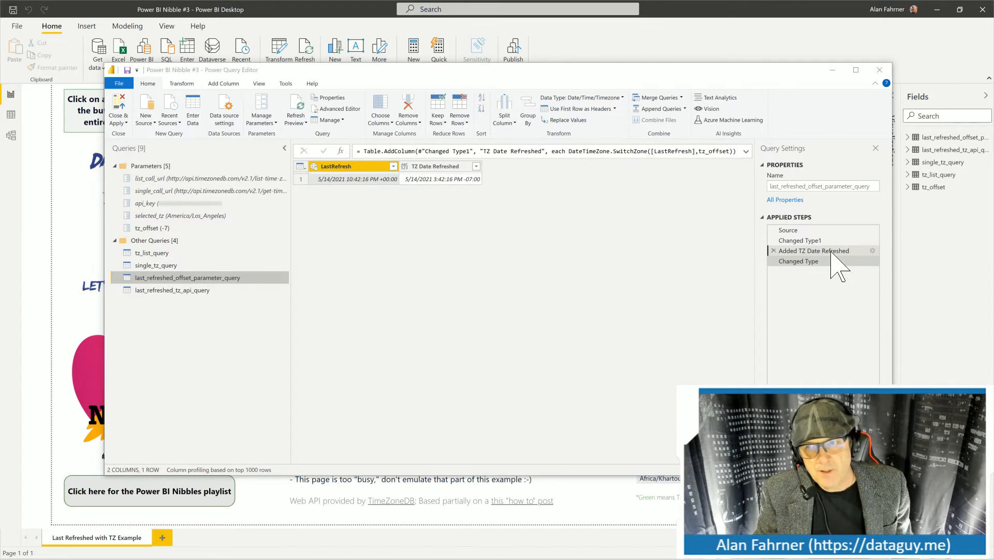
pyautogui.doubleClick(816, 252)
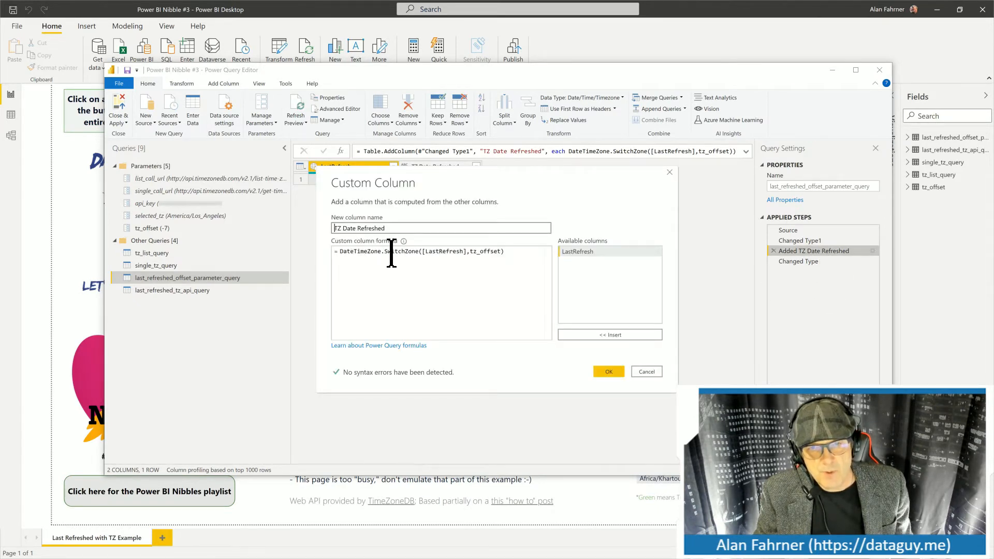
pyautogui.click(449, 252)
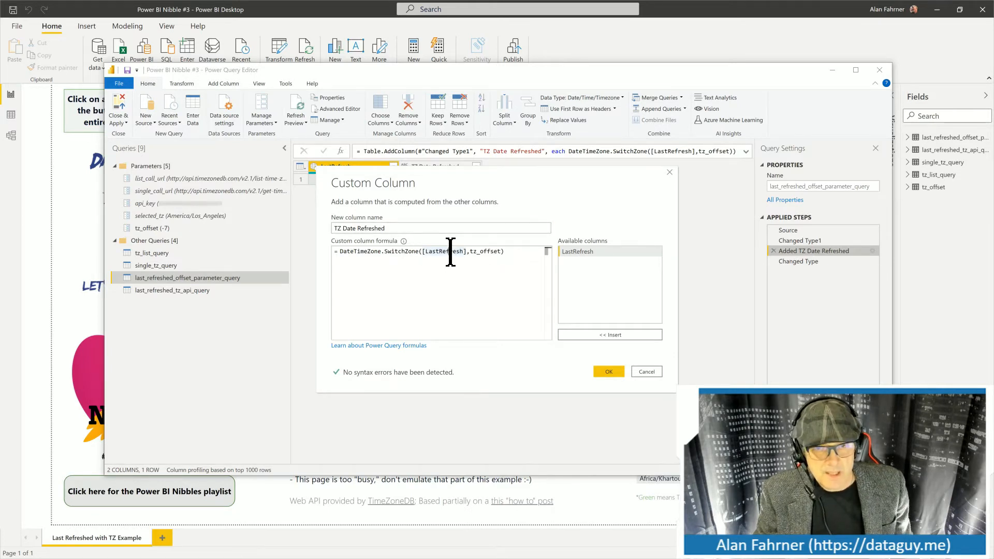
pyautogui.doubleClick(481, 252)
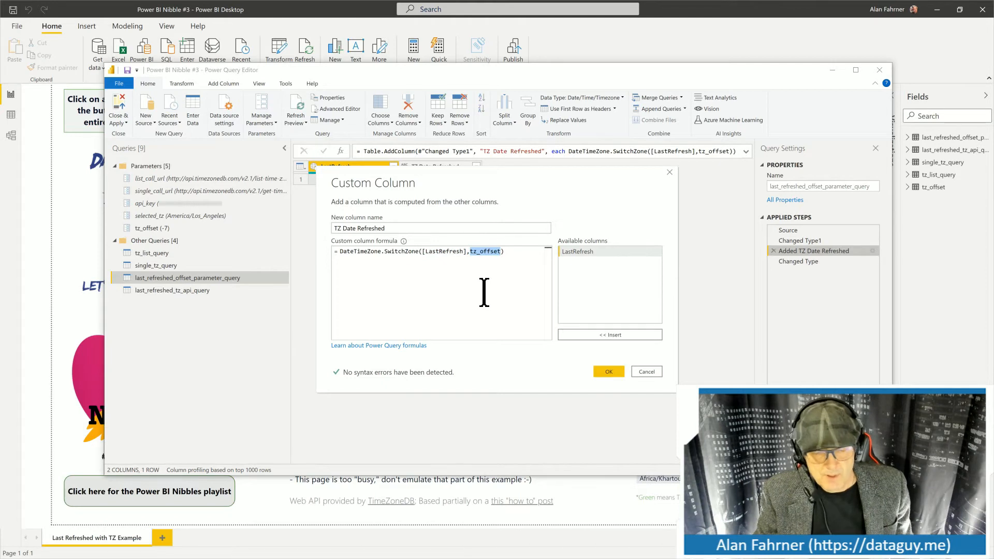
pyautogui.click(646, 372)
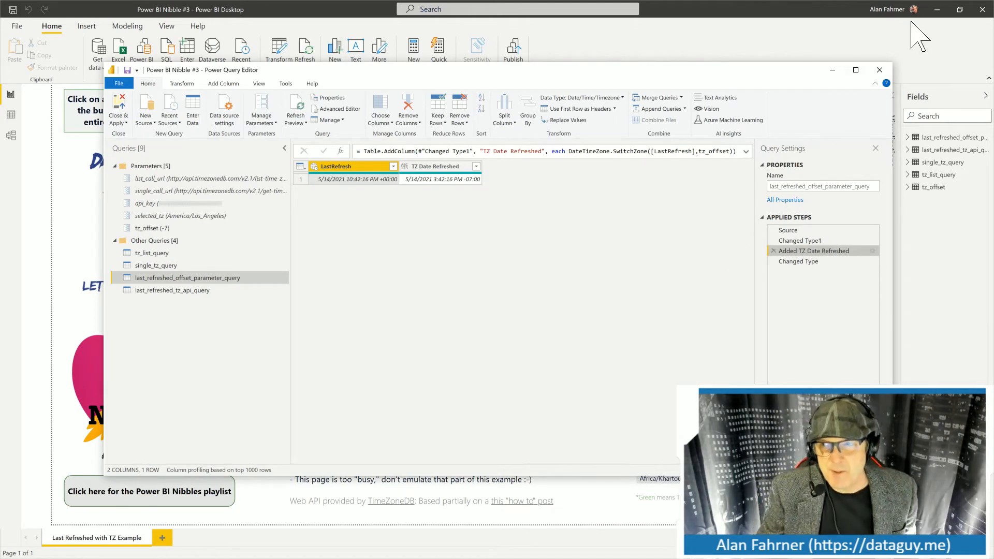
pyautogui.click(880, 71)
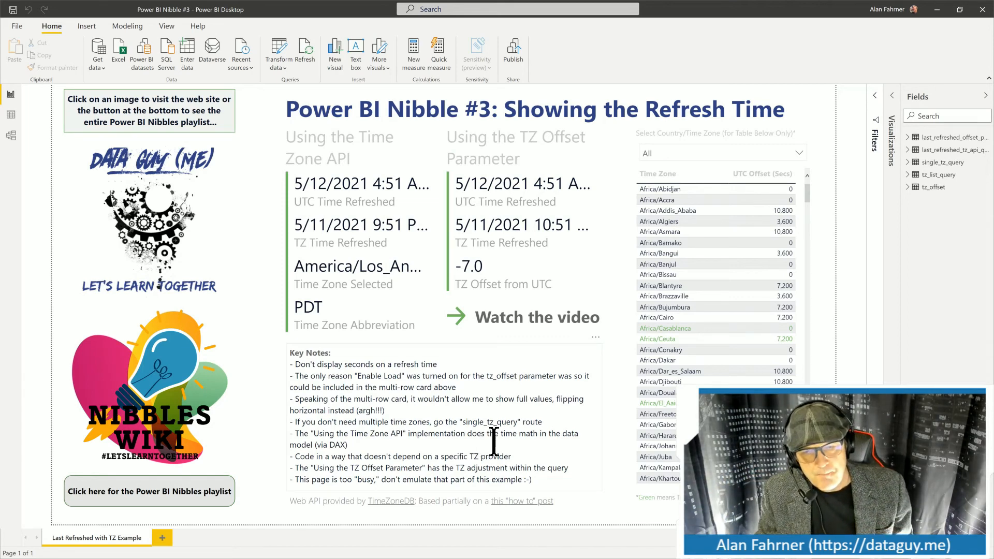
# Highlight the Key Notes line "Code in a way that doesn't depend on a specific TZ provider", and clear the selection
pyautogui.moveTo(511, 456); pyautogui.dragTo(293, 456)
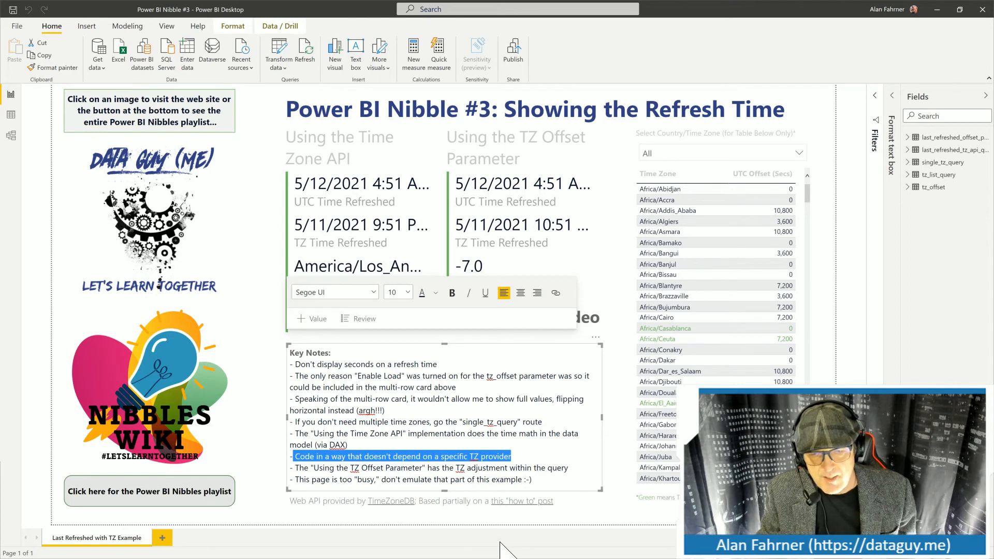
pyautogui.click(425, 517)
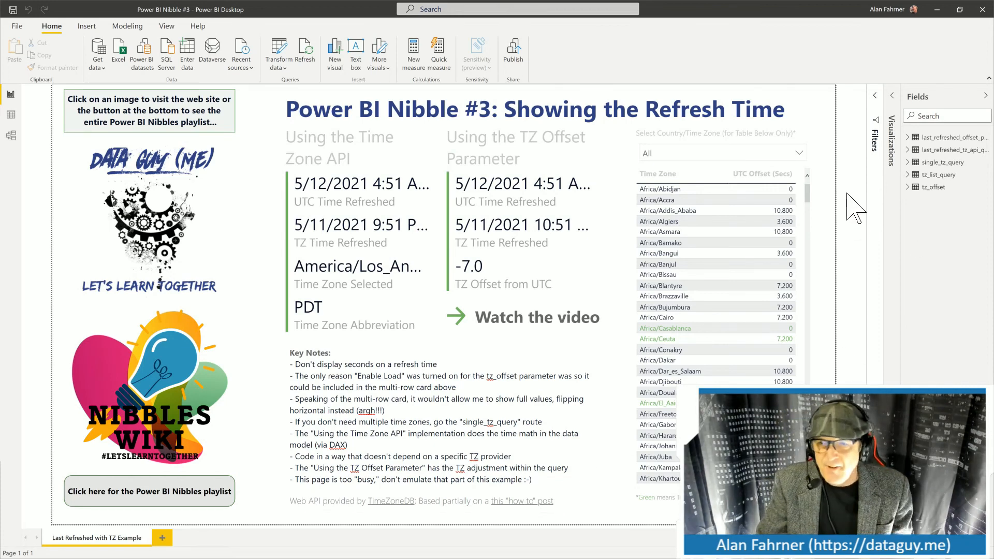
pyautogui.moveTo(808, 193)
pyautogui.mouseDown()
pyautogui.moveTo(816, 223)
pyautogui.moveTo(819, 195)
pyautogui.mouseUp()
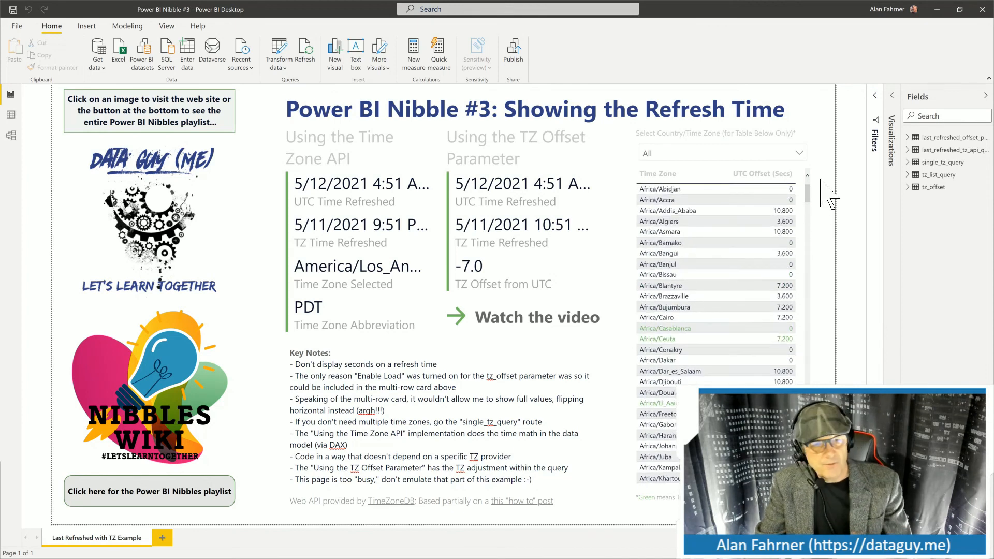